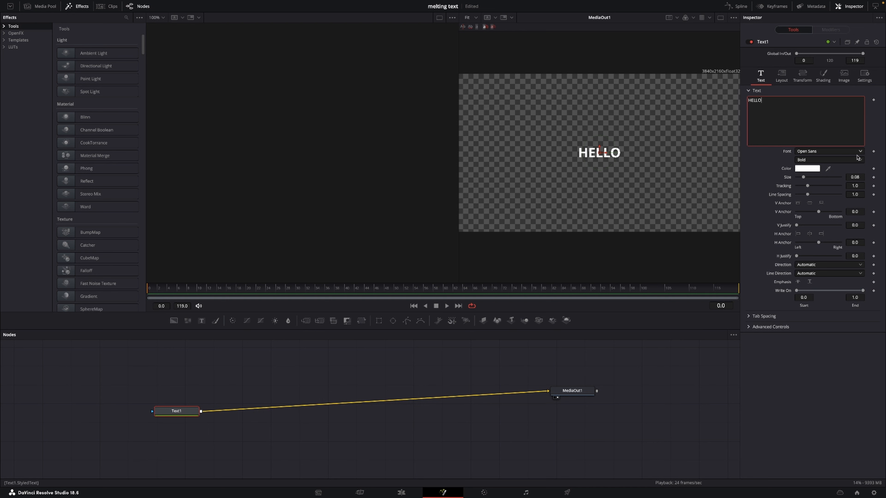
# Step: Change the color of the HELLO text to Salmon
pyautogui.click(807, 169)
pyautogui.click(177, 241)
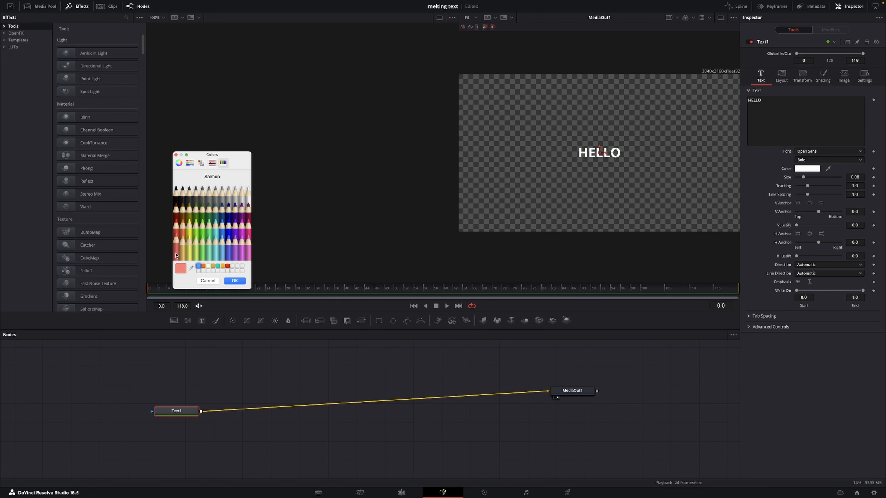
pyautogui.click(235, 281)
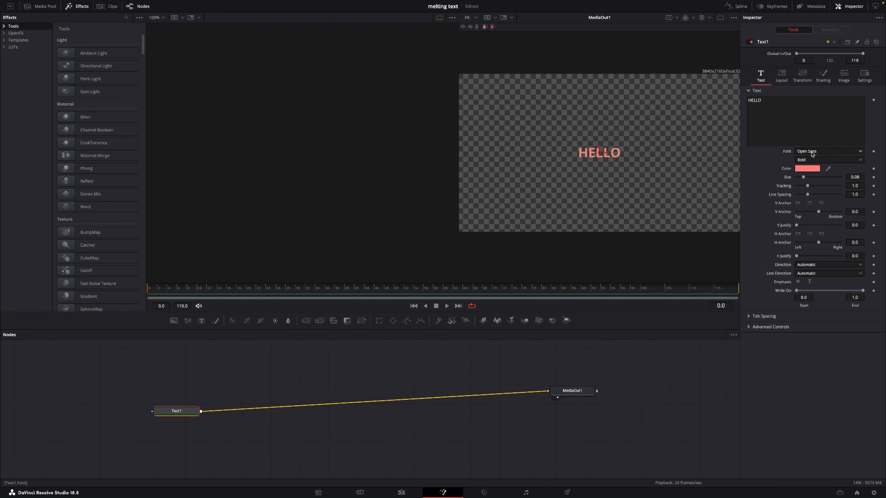
# Step: Set the HELLO text's font to Nunito Sans and enlarge it to a size of about 0.47
pyautogui.click(814, 153)
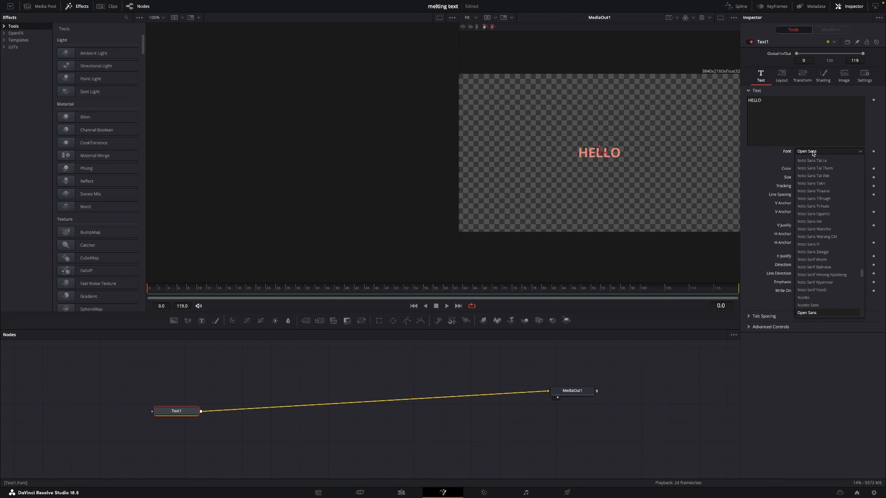
pyautogui.click(816, 306)
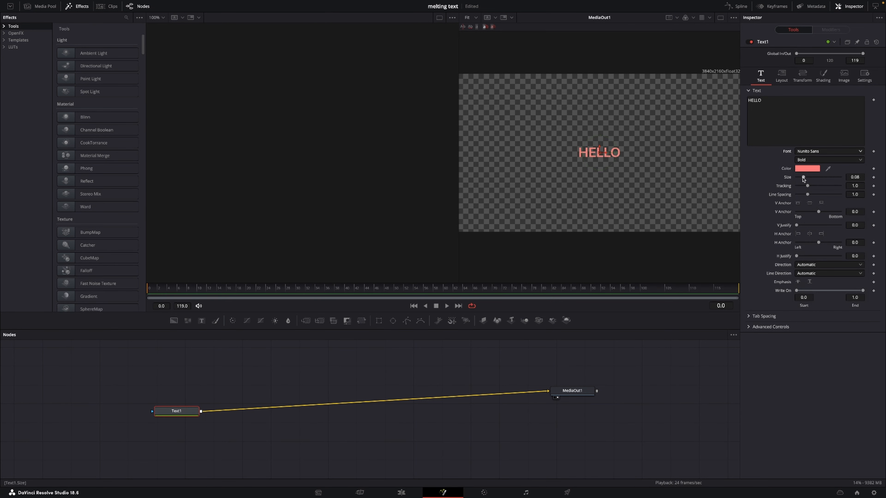
pyautogui.moveTo(804, 178); pyautogui.dragTo(837, 190)
pyautogui.scroll(-1, 577, 201)
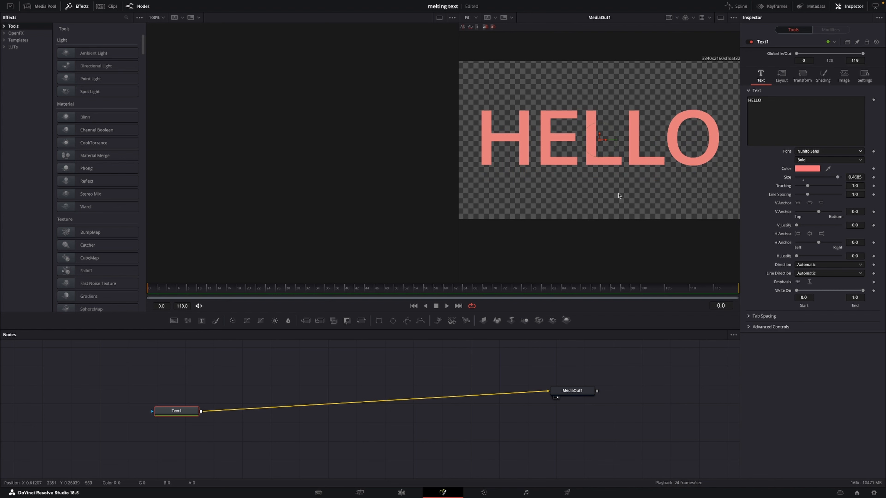
# Step: Add a Fast Noise node shown in the first viewer and give it unlinked scales of X 20.0 and Y 0.0
pyautogui.moveTo(188, 321); pyautogui.dragTo(274, 368)
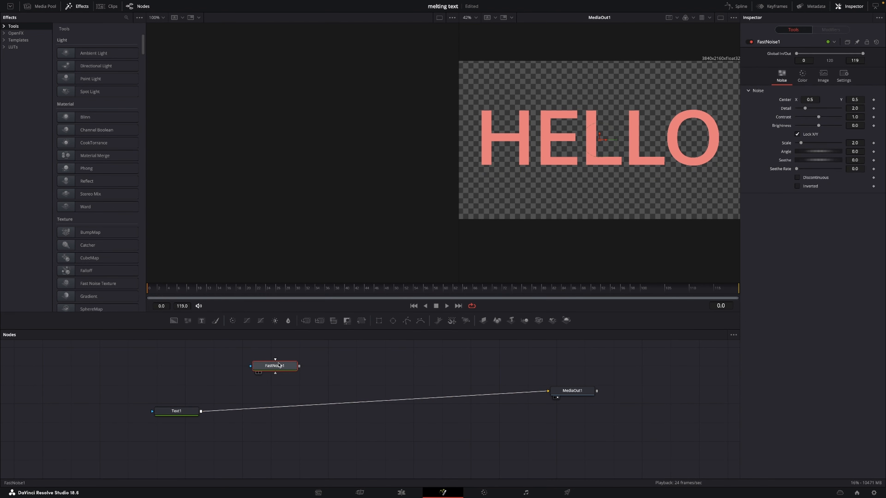
pyautogui.press('1')
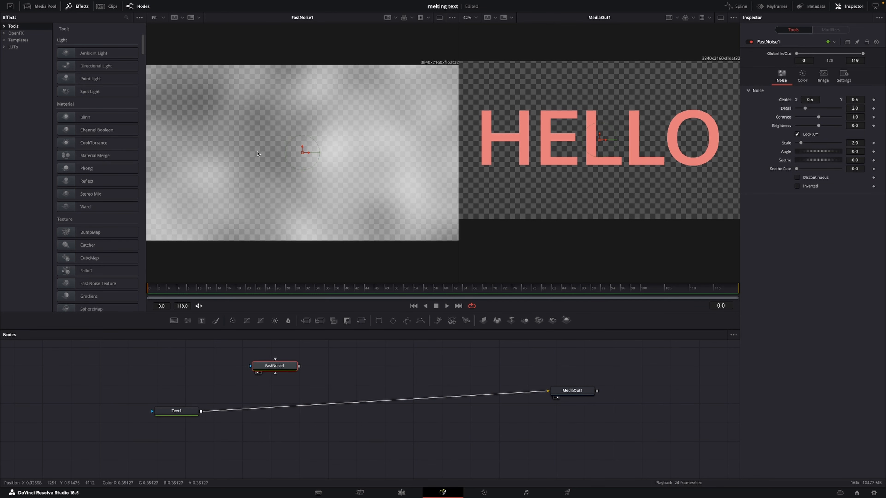
pyautogui.click(798, 135)
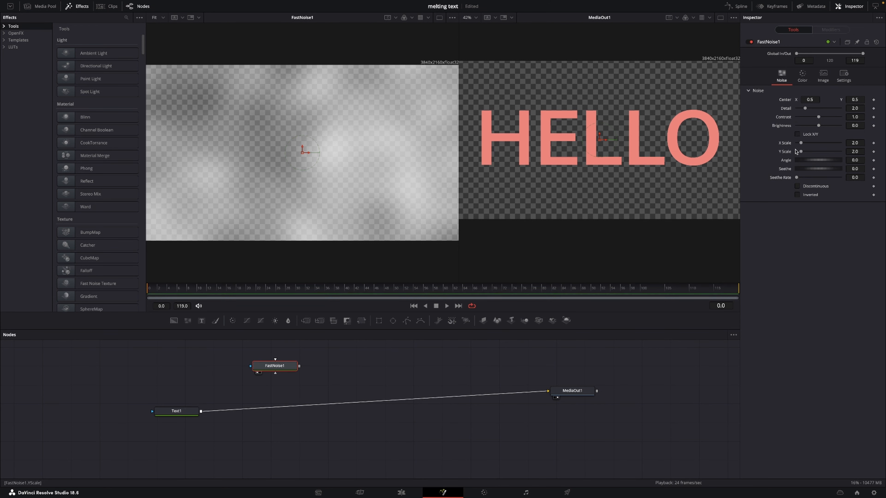
pyautogui.moveTo(801, 143)
pyautogui.mouseDown()
pyautogui.moveTo(841, 144)
pyautogui.moveTo(774, 154)
pyautogui.mouseUp()
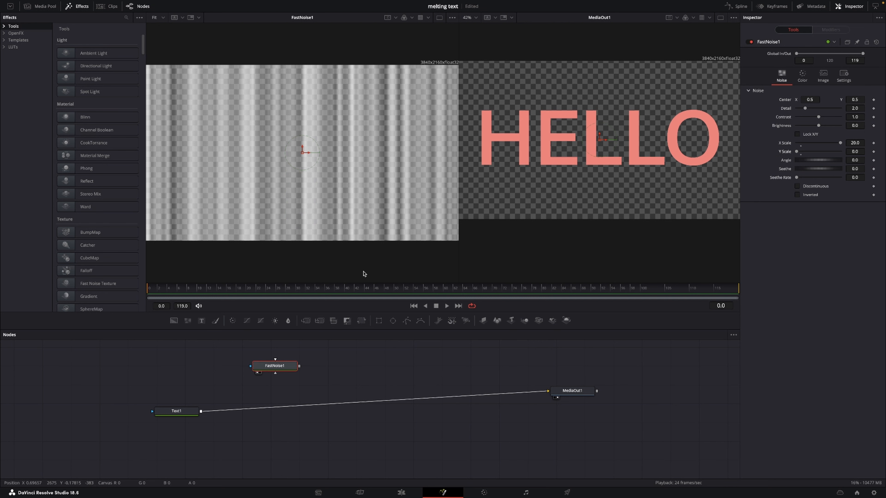
# Step: Search the available tools for "dis" and add a Displace node
pyautogui.hotkey('shift', 'space')
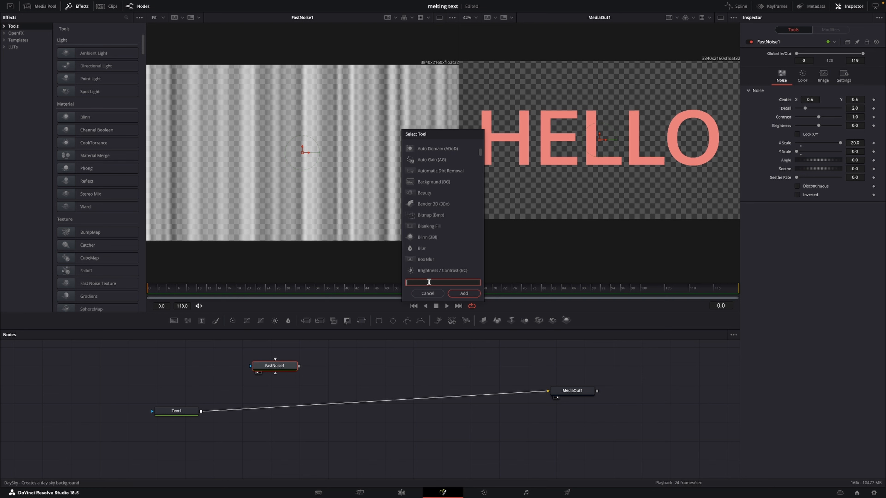
pyautogui.write('dis')
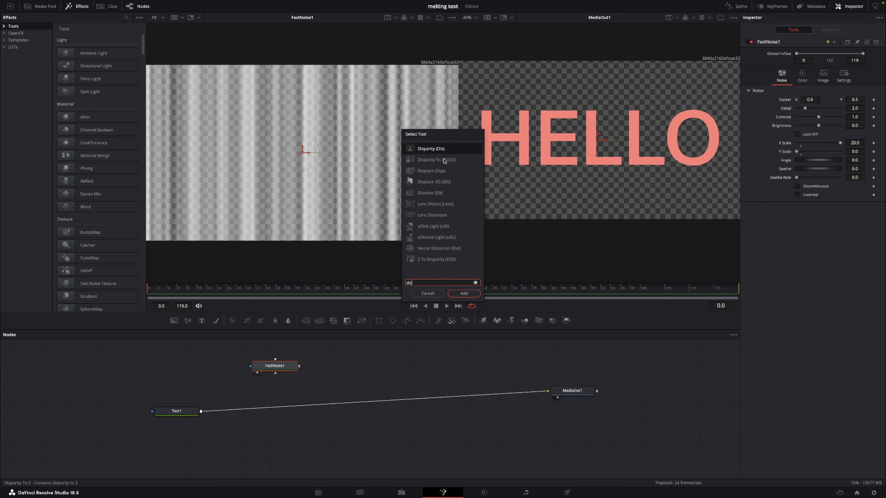
pyautogui.click(442, 171)
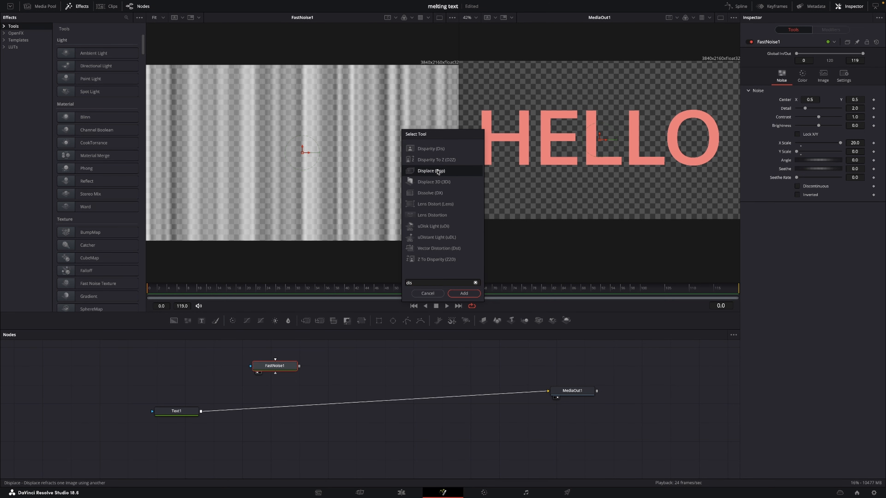
pyautogui.click(463, 294)
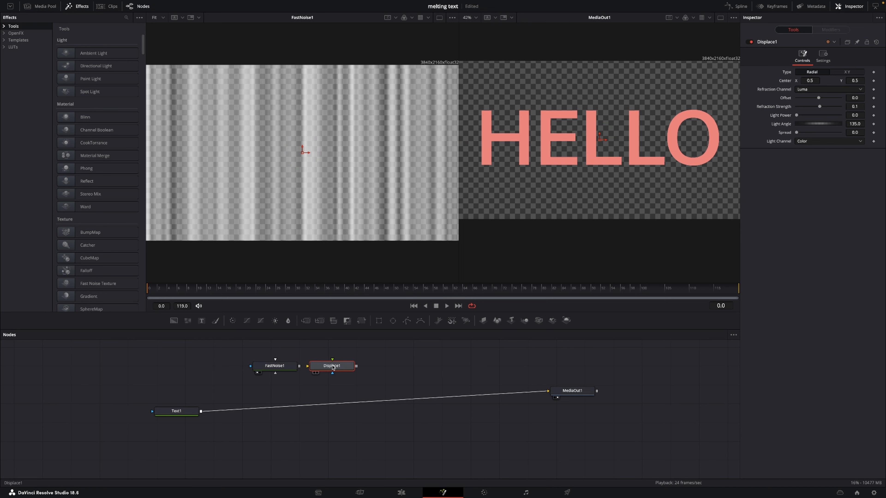
# Step: Insert the Displace node between Text1 and MediaOut1 and feed FastNoise1's output into it as the displacement map
pyautogui.moveTo(333, 367); pyautogui.dragTo(299, 406)
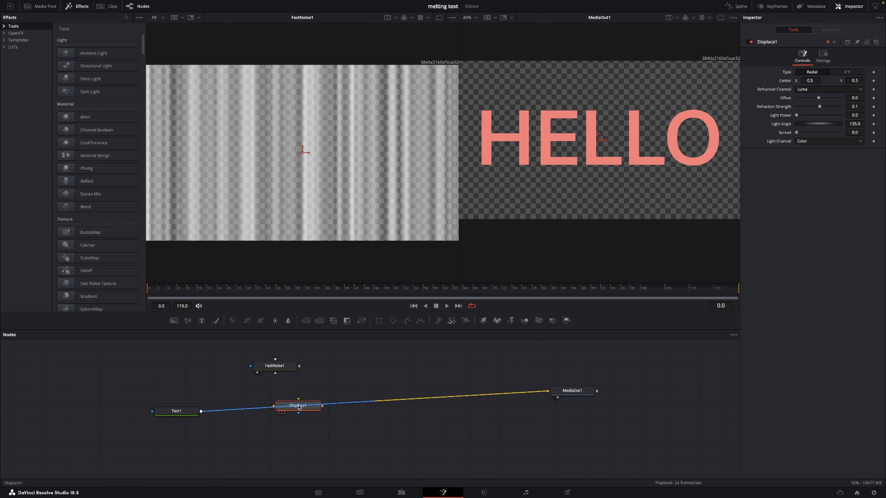
pyautogui.moveTo(298, 407); pyautogui.dragTo(298, 407)
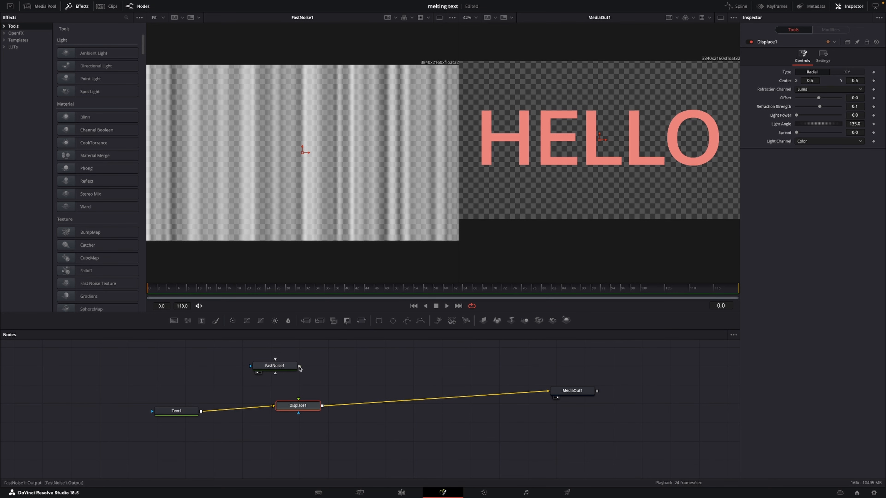
pyautogui.moveTo(299, 367); pyautogui.dragTo(299, 405)
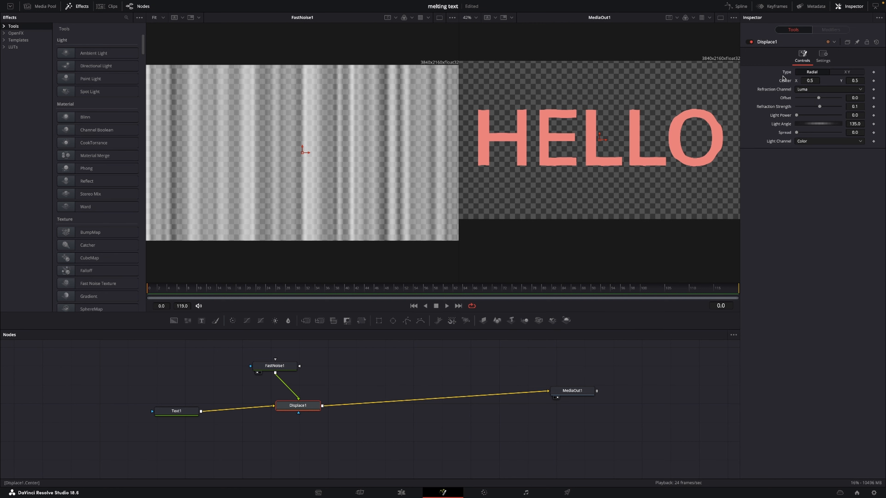
# Step: Switch the Displace type to XY and set Y Refraction to about 0.054 and Spread to 3.0
pyautogui.click(847, 72)
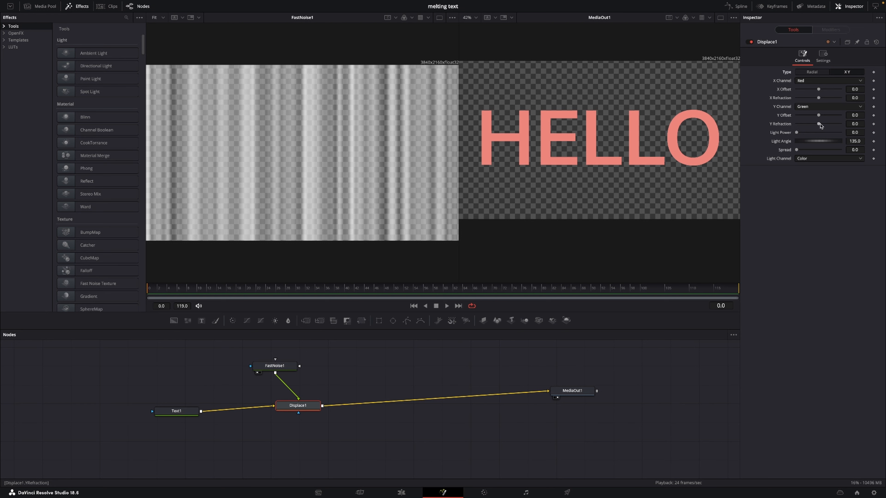
pyautogui.moveTo(819, 124)
pyautogui.mouseDown()
pyautogui.moveTo(858, 126)
pyautogui.moveTo(772, 126)
pyautogui.moveTo(855, 130)
pyautogui.moveTo(820, 130)
pyautogui.mouseUp()
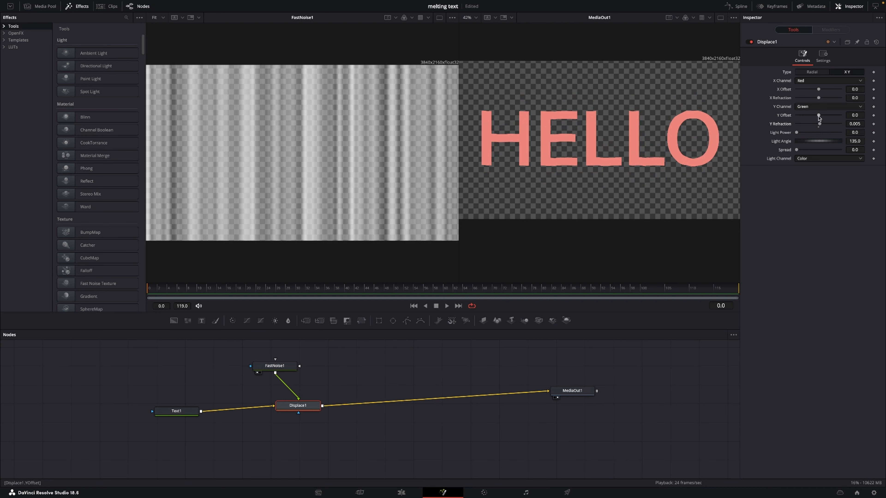
pyautogui.moveTo(820, 124); pyautogui.dragTo(830, 126)
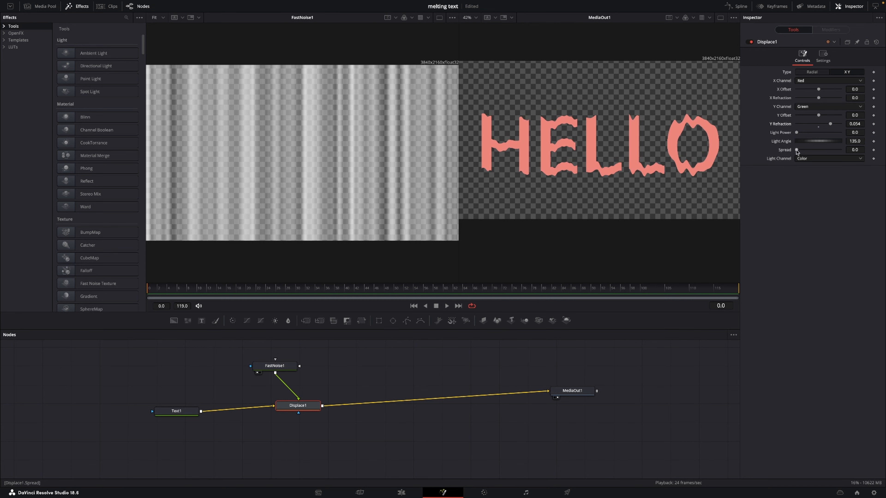
pyautogui.moveTo(797, 151); pyautogui.dragTo(849, 153)
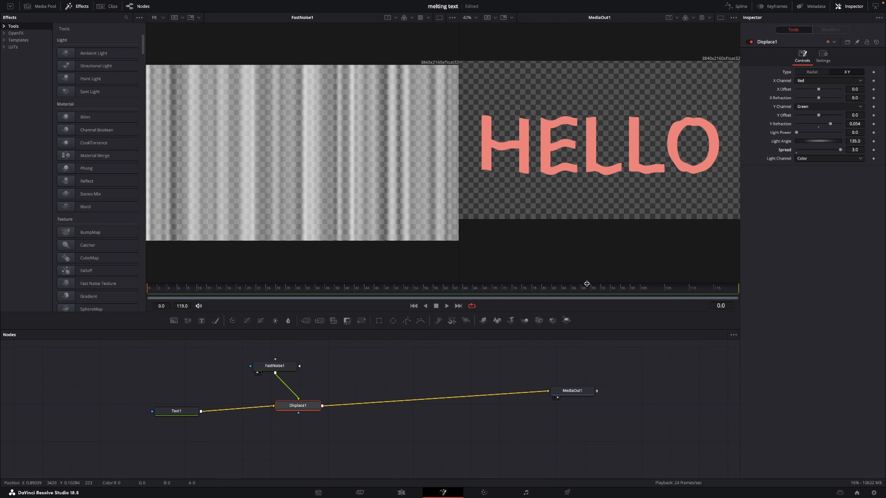
# Step: Keyframe the Displace node's Y Refraction at -0.1 on frame 0 and 0.0 on frame 3
pyautogui.moveTo(582, 290); pyautogui.dragTo(149, 296)
pyautogui.moveTo(830, 124); pyautogui.dragTo(764, 124)
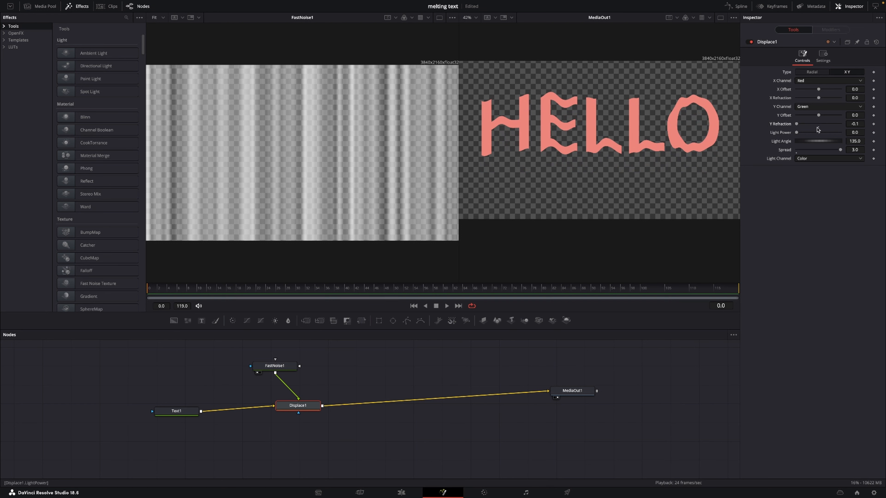
pyautogui.click(873, 123)
pyautogui.moveTo(796, 124); pyautogui.dragTo(820, 128)
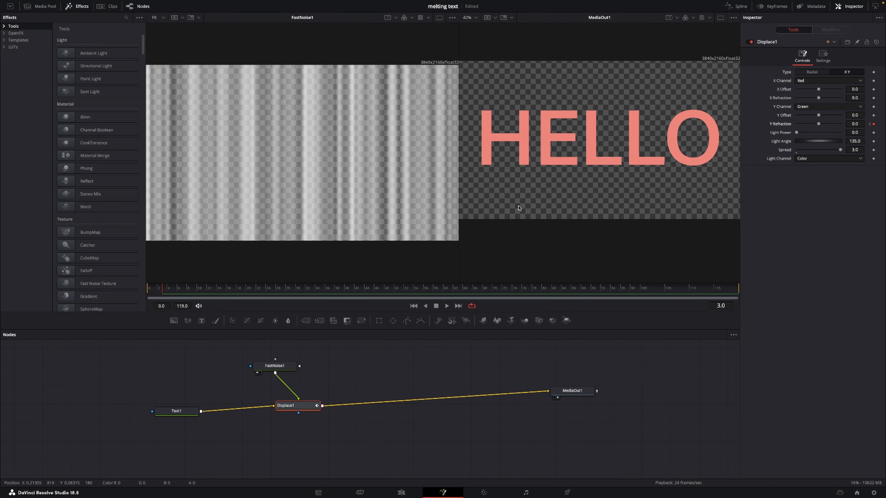
# Step: Keyframe Y Refraction to hold 0.0 at frame 40 and reach 0.1 at frame 44
pyautogui.moveTo(169, 293); pyautogui.dragTo(350, 296)
pyautogui.click(874, 125)
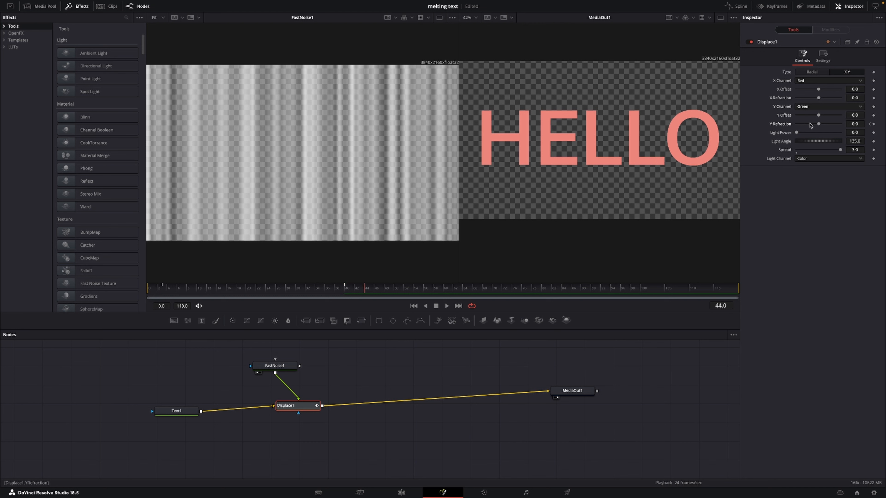
pyautogui.moveTo(818, 124); pyautogui.dragTo(841, 124)
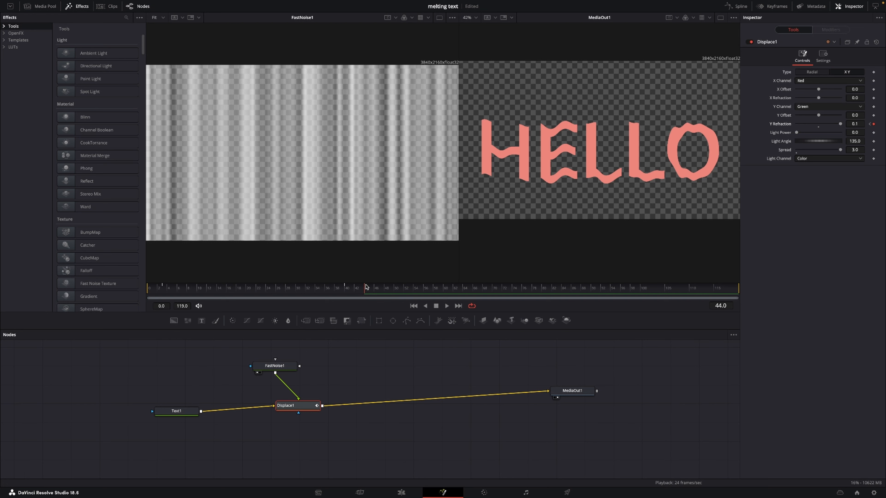
# Step: Play the refraction animation from the start and scrub back to frame 20 to review it
pyautogui.click(199, 284)
pyautogui.press('space')
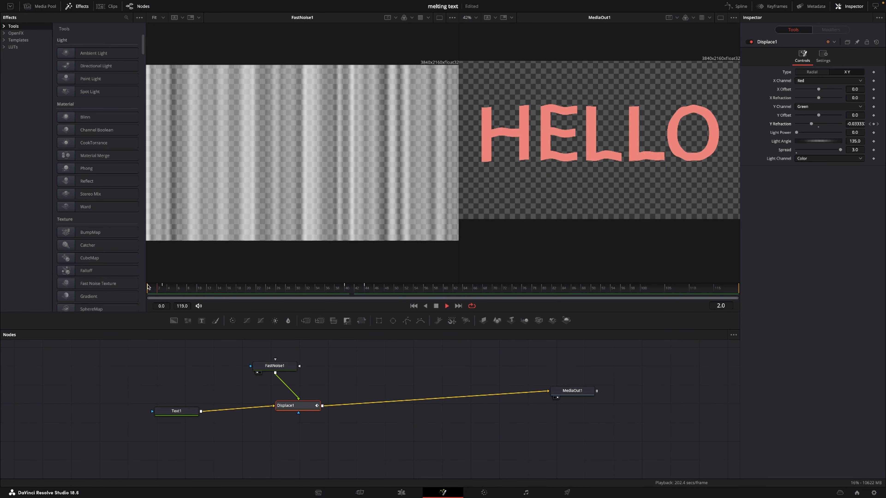
pyautogui.press('space')
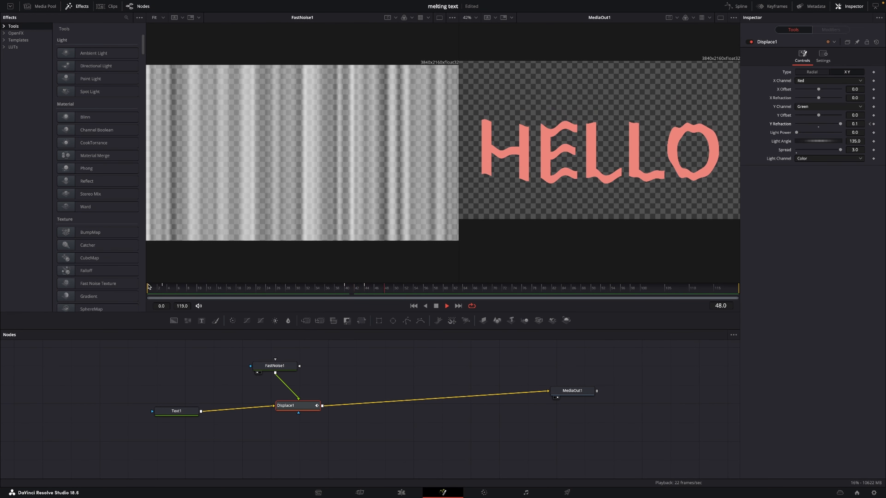
pyautogui.moveTo(406, 294); pyautogui.dragTo(248, 287)
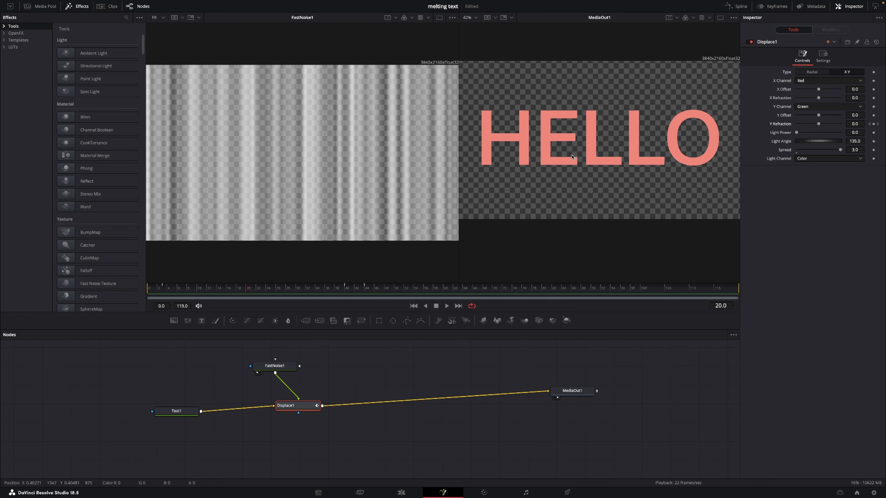
# Step: At frame 0, raise the Displace node's Y Offset to 3.3 to push the text out of the frame
pyautogui.scroll(-2, 572, 158)
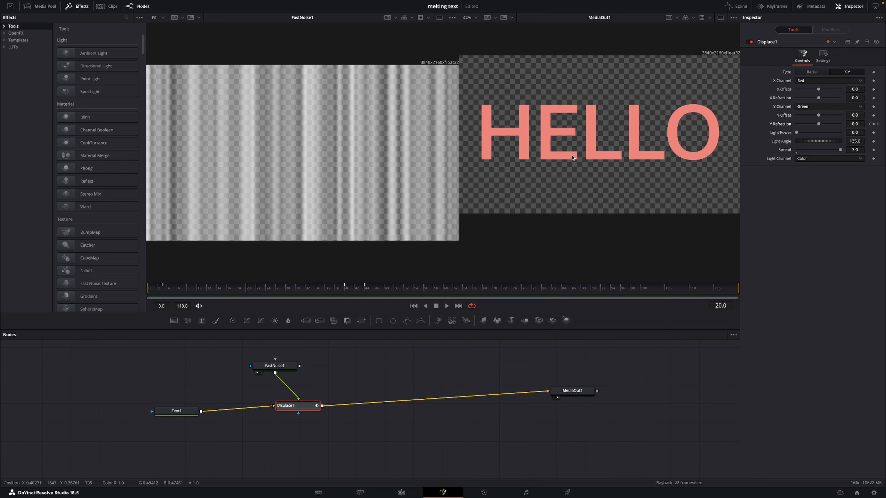
pyautogui.keyDown('ctrl'); pyautogui.scroll(-2, 572, 157); pyautogui.keyUp('ctrl')
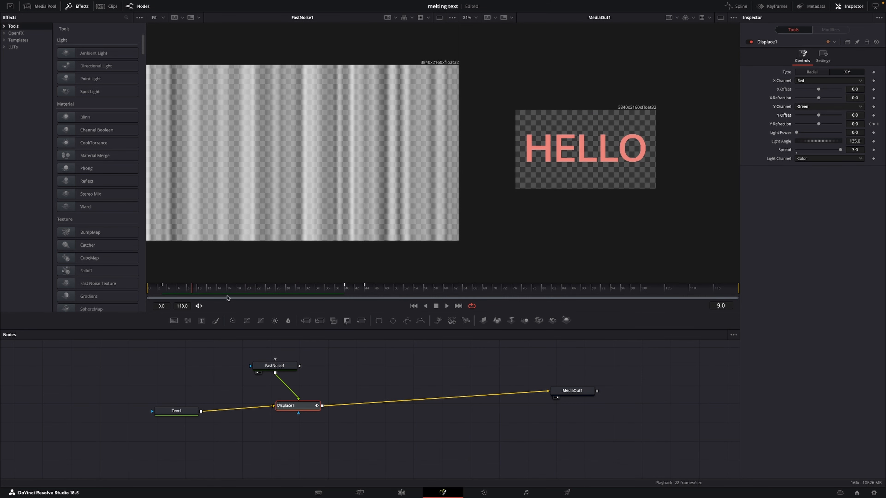
pyautogui.click(191, 294)
pyautogui.click(150, 295)
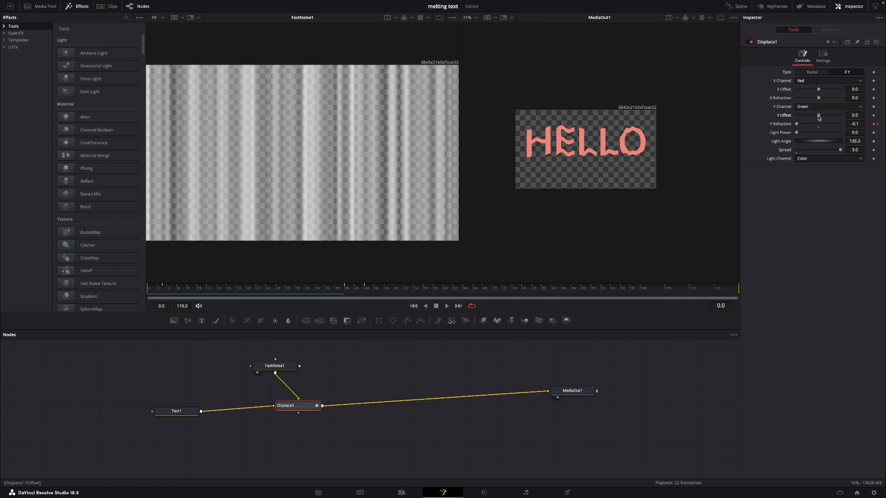
pyautogui.moveTo(819, 117)
pyautogui.mouseDown()
pyautogui.moveTo(837, 118)
pyautogui.moveTo(828, 117)
pyautogui.mouseUp()
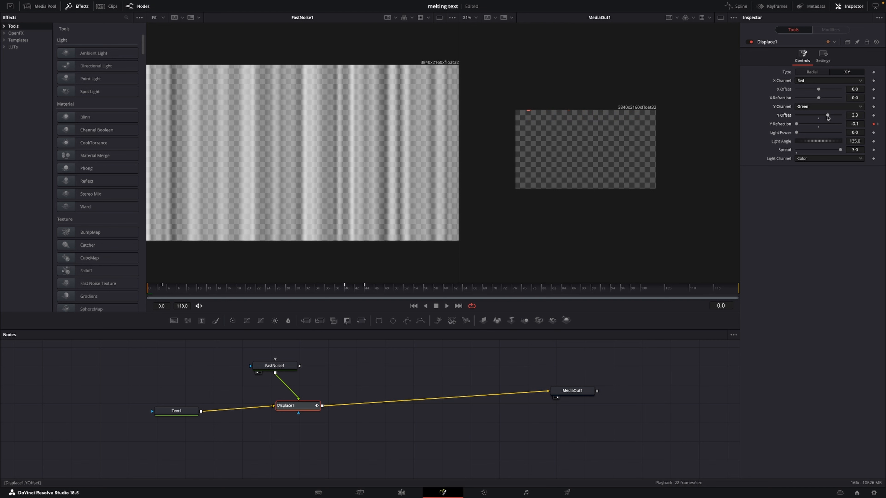
# Step: Fine-tune the Y Offset to 3.56, playing the animation before and after the adjustment to check it
pyautogui.press('space')
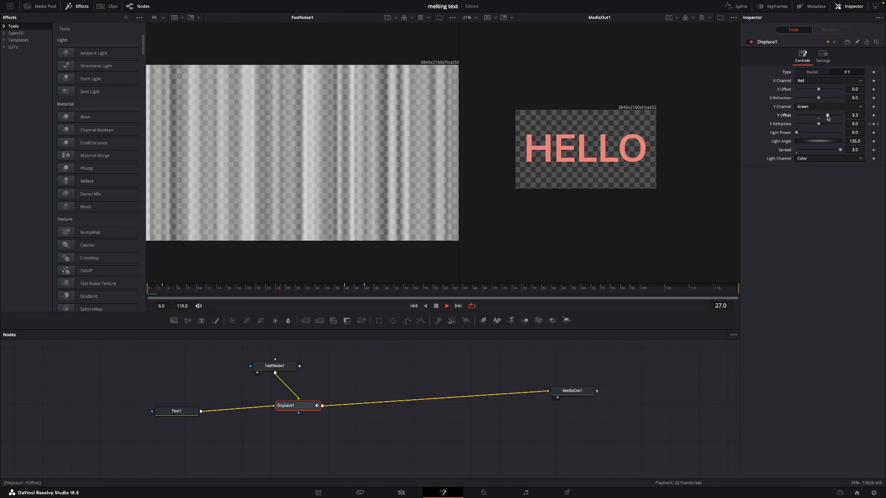
pyautogui.press('space')
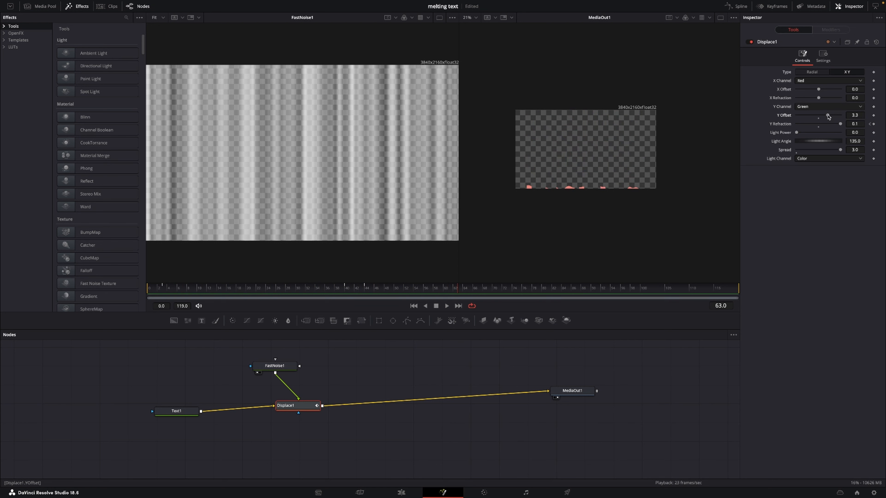
pyautogui.moveTo(828, 117); pyautogui.dragTo(828, 116)
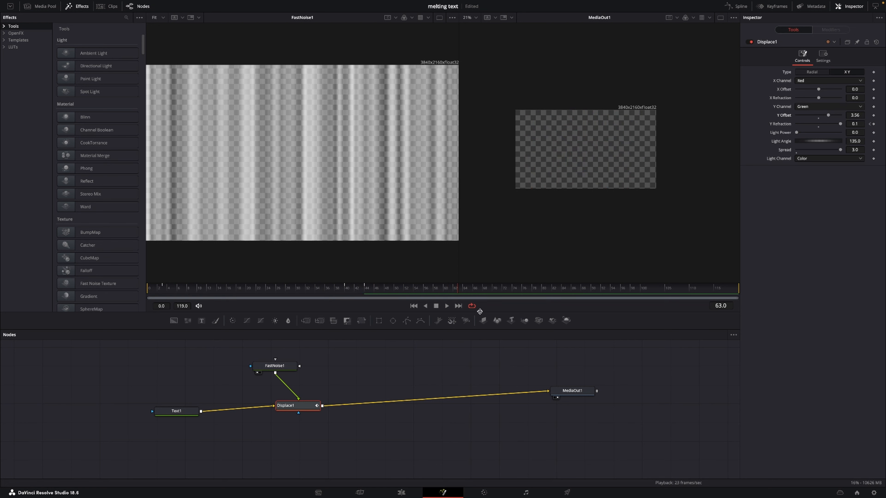
pyautogui.moveTo(458, 293); pyautogui.dragTo(146, 292)
pyautogui.press('space')
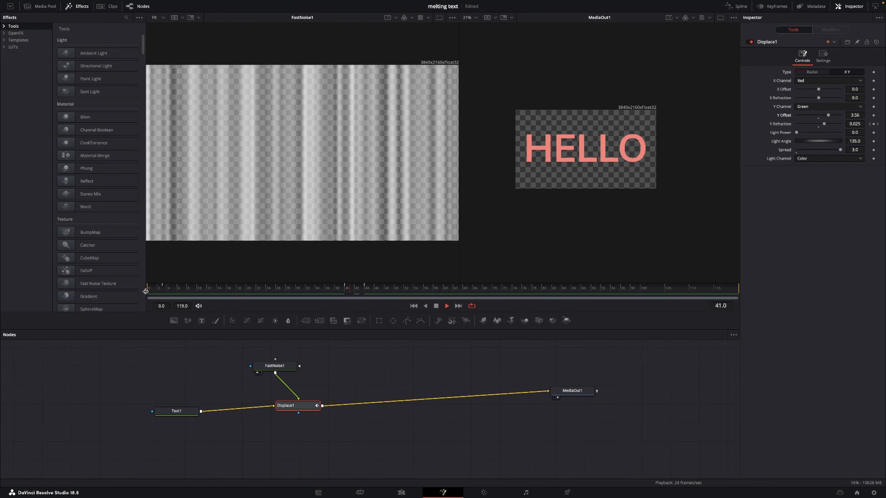
# Step: Stop playback and scrub back through the timeline to frame 14 to review the melting text animation
pyautogui.press('space')
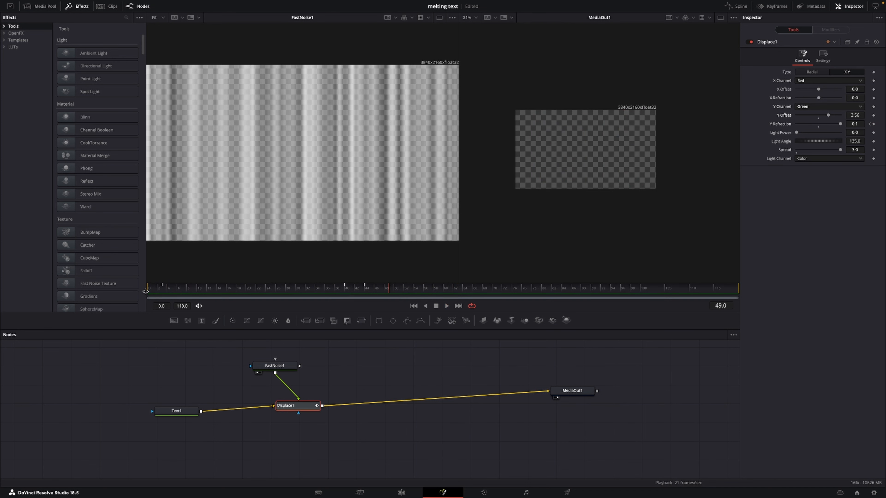
pyautogui.moveTo(387, 293); pyautogui.dragTo(277, 295)
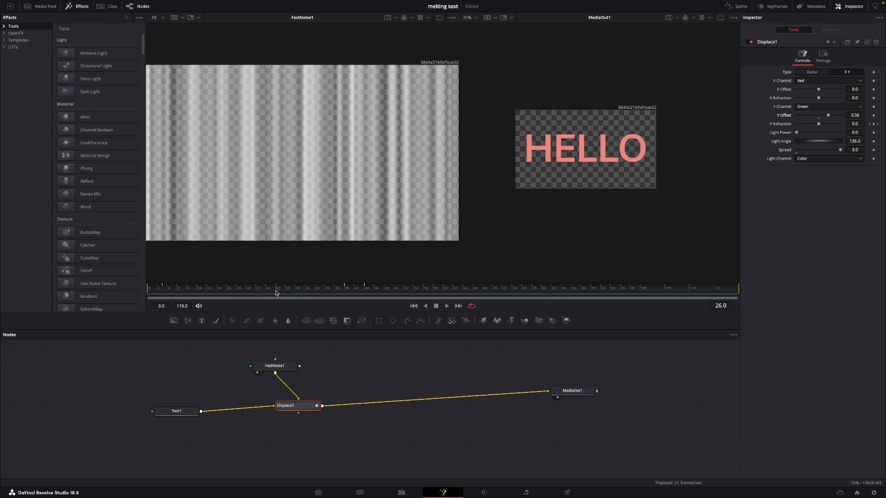
pyautogui.moveTo(276, 293); pyautogui.dragTo(151, 291)
pyautogui.moveTo(173, 290); pyautogui.dragTo(217, 289)
# Step: Insert a Merge node between Displace1 and MediaOut1 and set its Operator to Under
pyautogui.click(354, 396)
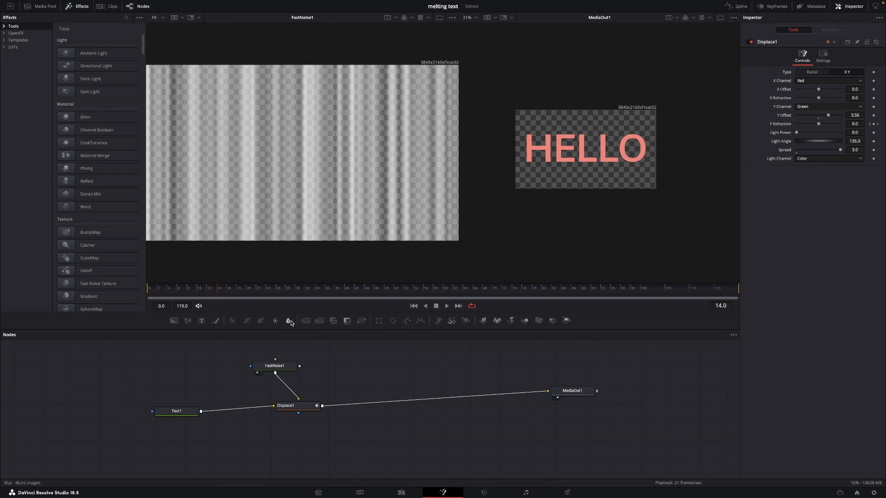
pyautogui.moveTo(306, 321); pyautogui.dragTo(375, 404)
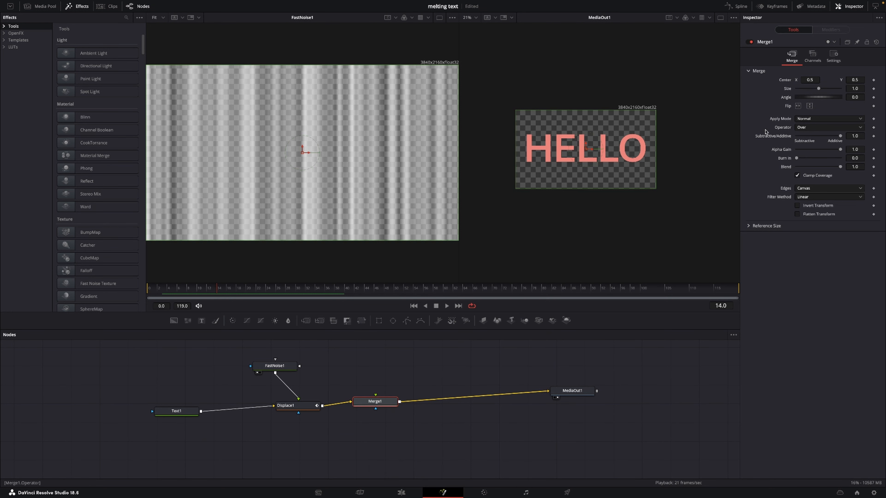
pyautogui.click(807, 128)
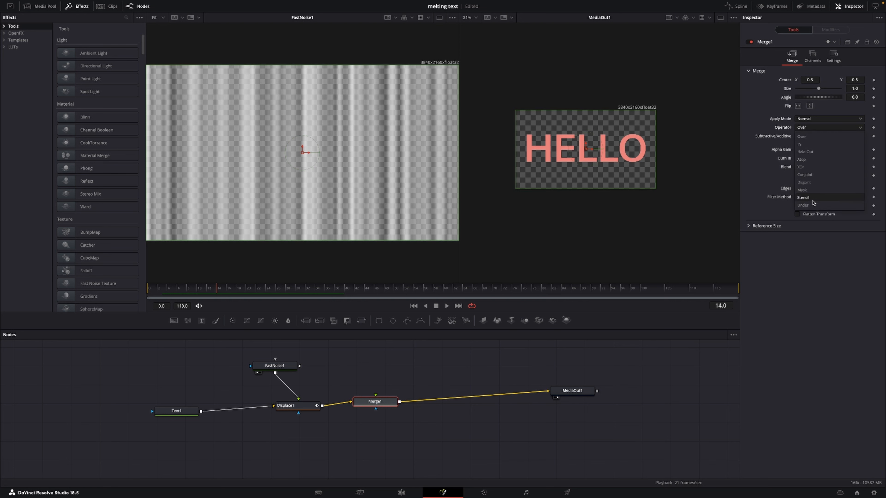
pyautogui.click(803, 206)
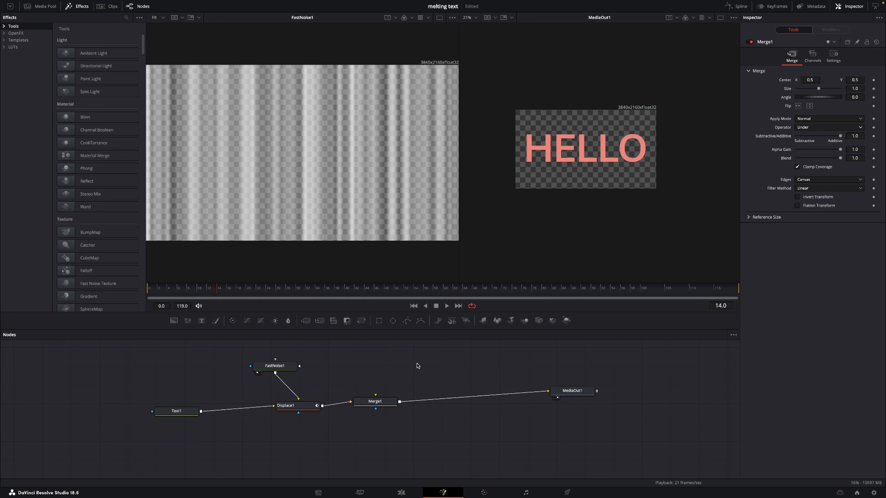
# Step: Add a Duplicate node above the Merge, view it in the first viewer, and feed it from Displace1's output
pyautogui.hotkey('shift', 'space')
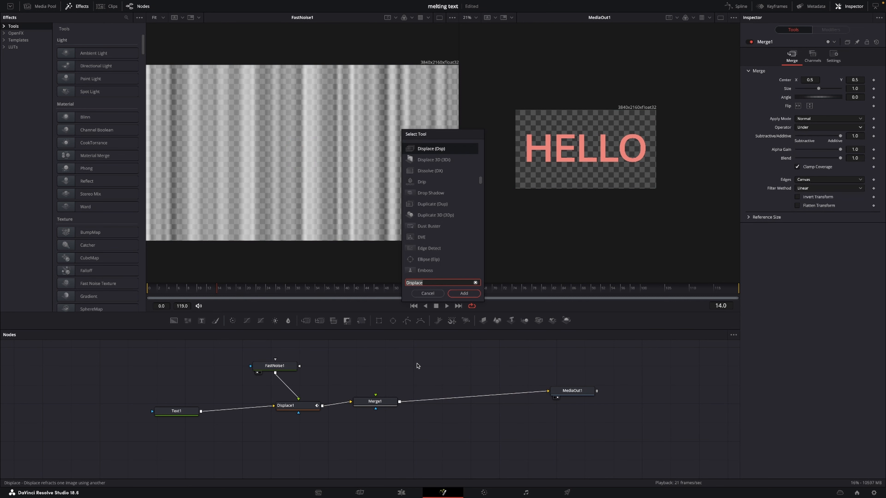
pyautogui.write('du')
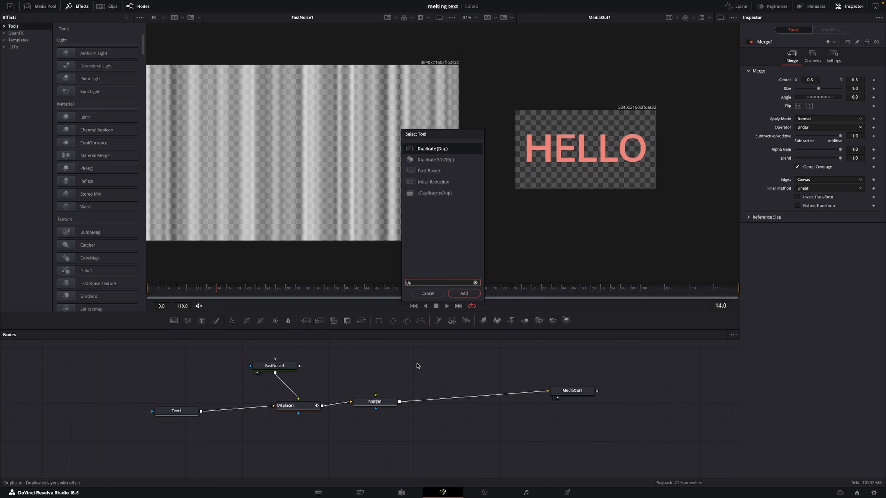
pyautogui.write('plicate')
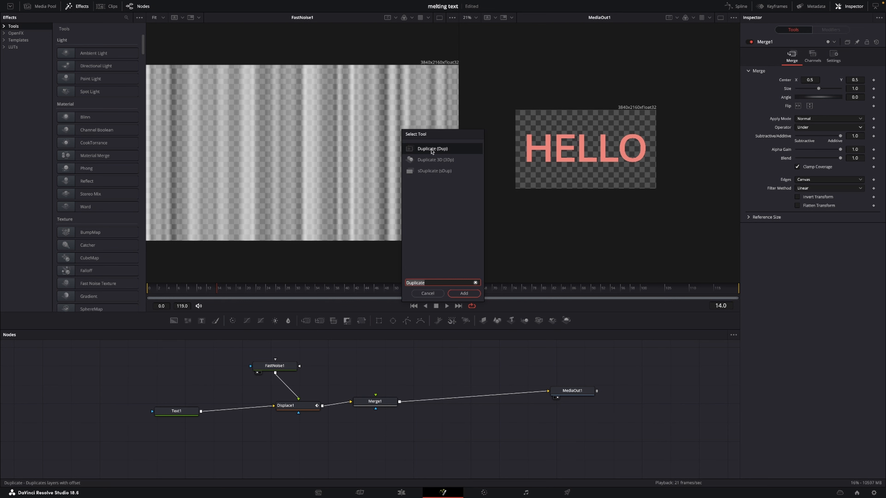
pyautogui.click(464, 294)
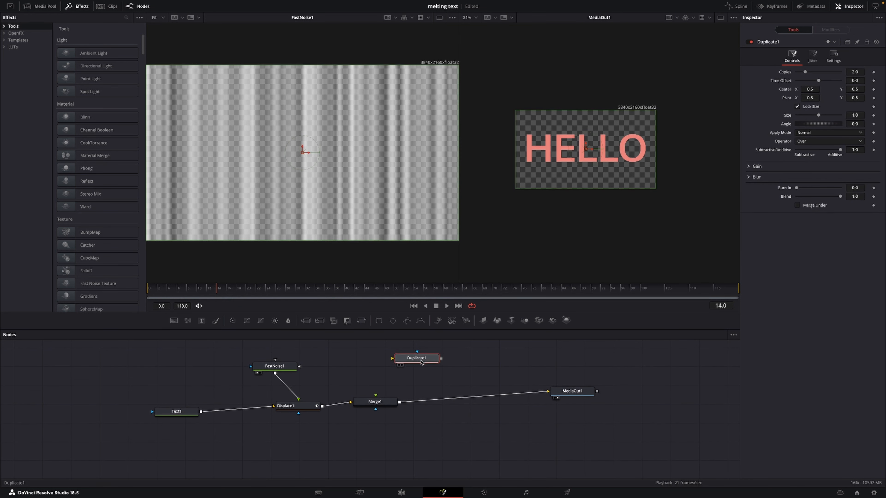
pyautogui.press('1')
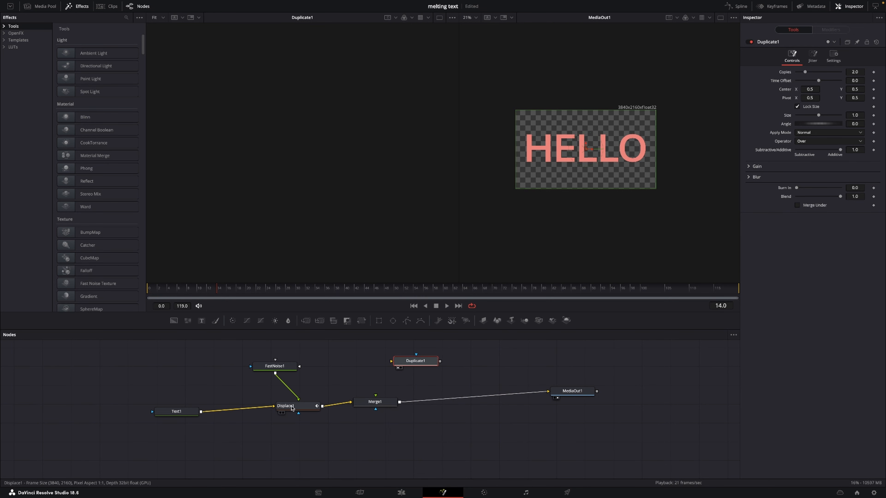
pyautogui.moveTo(322, 406); pyautogui.dragTo(392, 363)
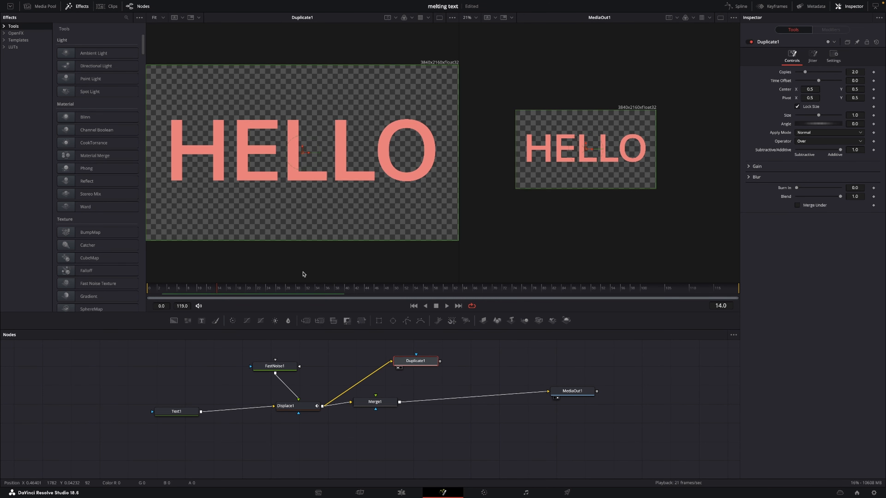
# Step: At frame 3, set the Duplicate node's Copies to 20 and its Time Offset to -0.16
pyautogui.moveTo(219, 289); pyautogui.dragTo(162, 288)
pyautogui.moveTo(805, 72); pyautogui.dragTo(843, 73)
pyautogui.click(853, 72)
pyautogui.press('Return')
pyautogui.moveTo(818, 82); pyautogui.dragTo(818, 85)
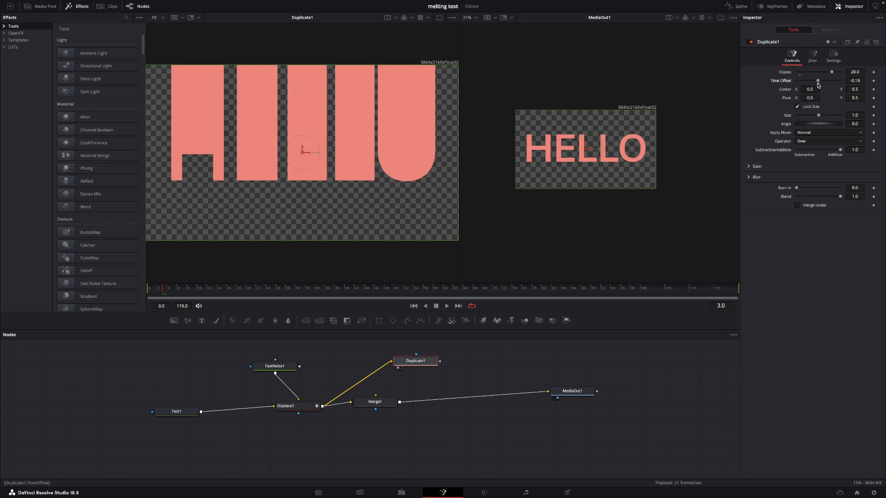
# Step: Set the Duplicate node's Operator to Under and, at frame 5, lower its Blend to 0.992
pyautogui.click(801, 142)
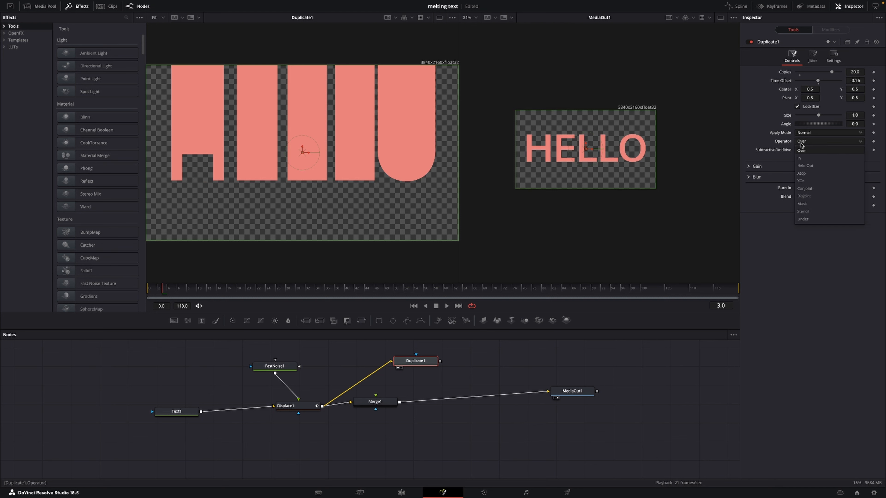
pyautogui.click(803, 219)
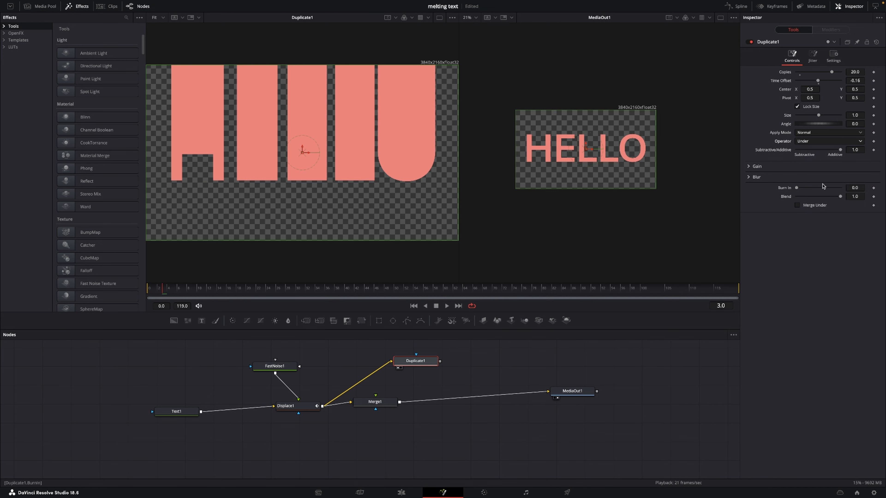
pyautogui.scroll(2, 412, 185)
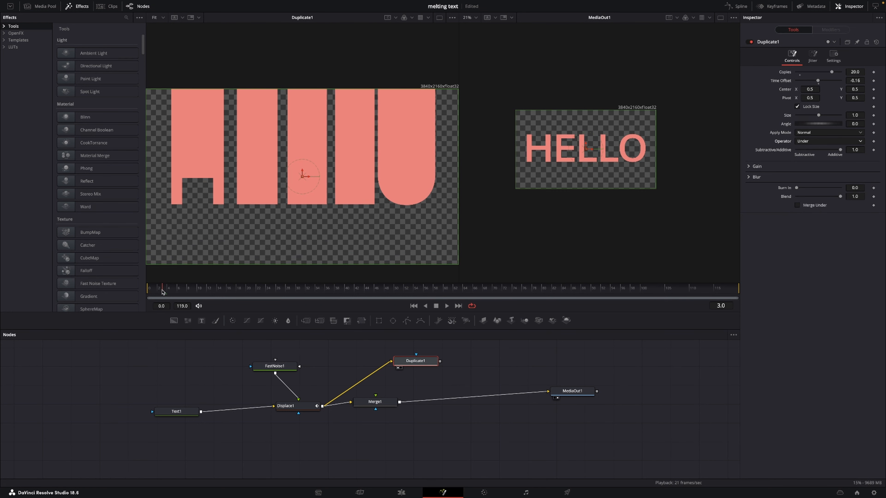
pyautogui.click(174, 292)
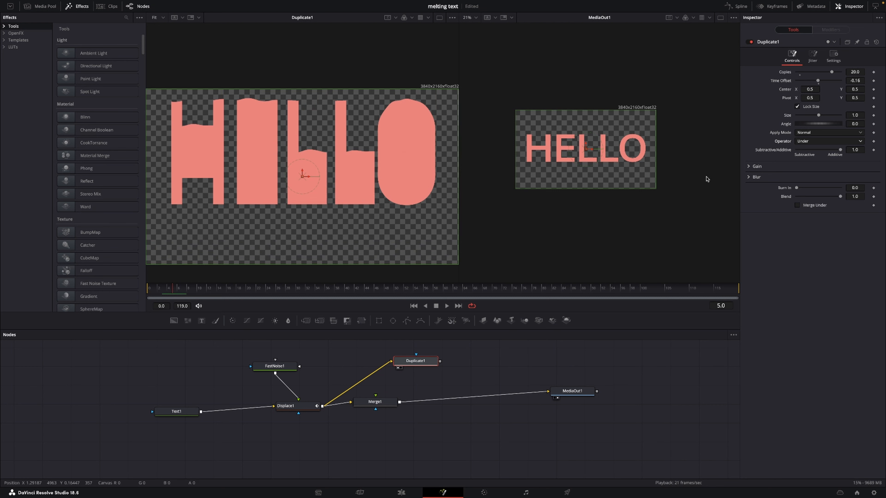
pyautogui.moveTo(841, 198)
pyautogui.mouseDown()
pyautogui.moveTo(811, 202)
pyautogui.moveTo(840, 198)
pyautogui.mouseUp()
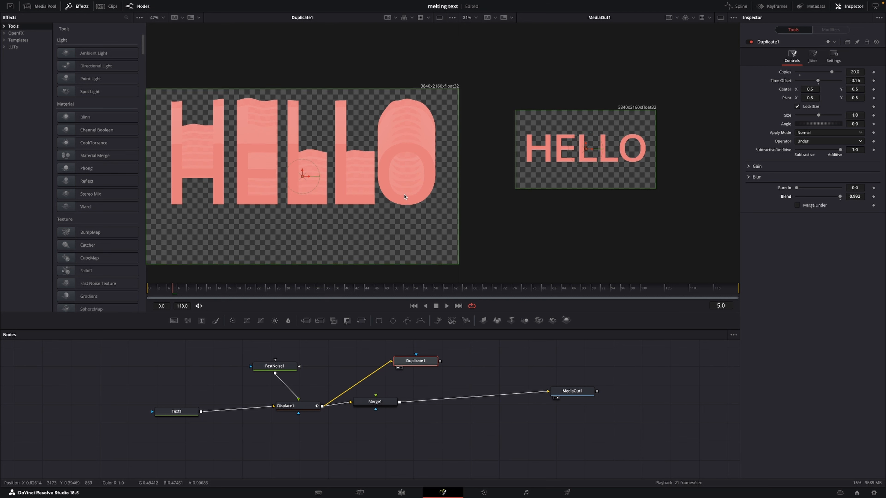
pyautogui.scroll(-1, 404, 194)
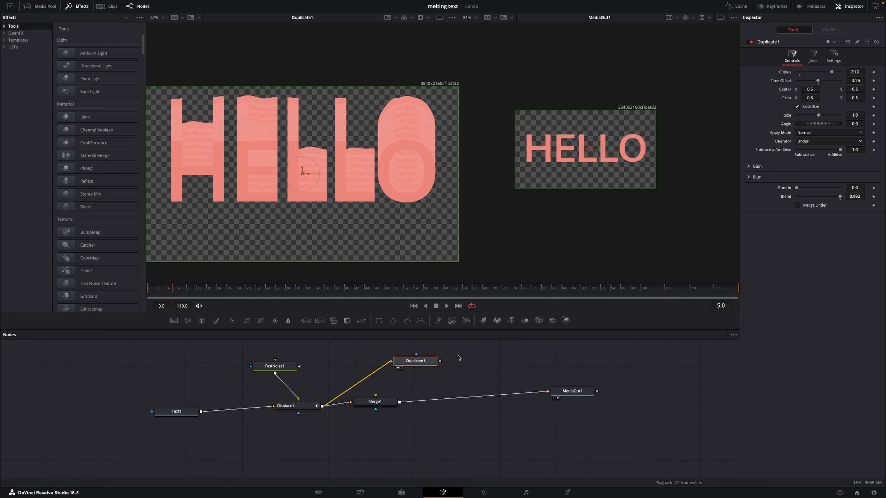
# Step: Add a Gaussian Blur node after Duplicate1
pyautogui.hotkey('shift', 'space')
pyautogui.write('blu')
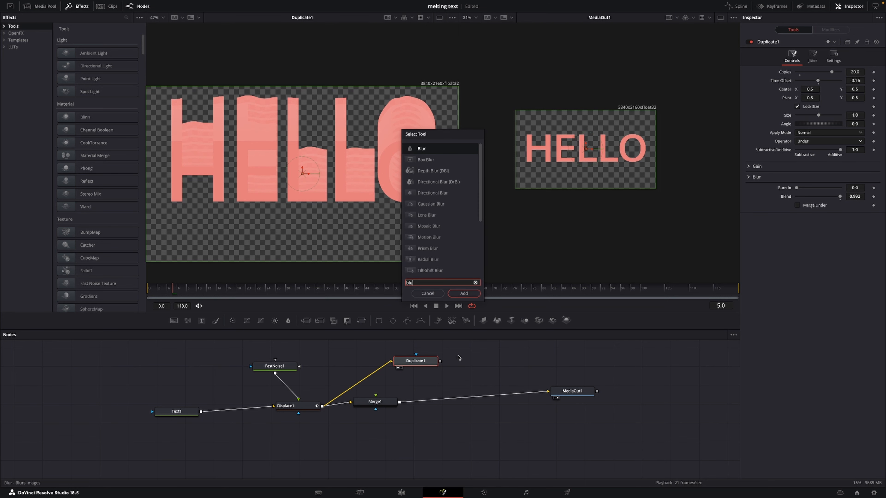
pyautogui.click(432, 205)
pyautogui.click(470, 294)
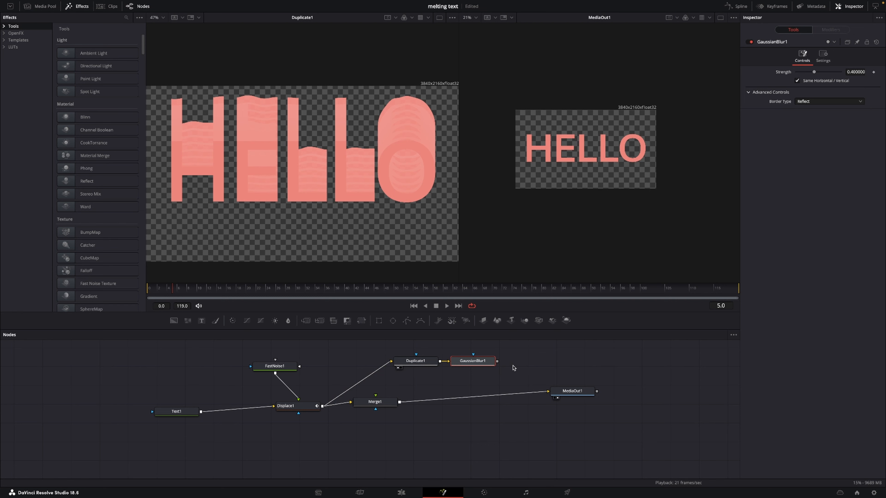
# Step: Add a Matte Control node after GaussianBlur1 and enable Post Multiply Image
pyautogui.hotkey('shift', 'space')
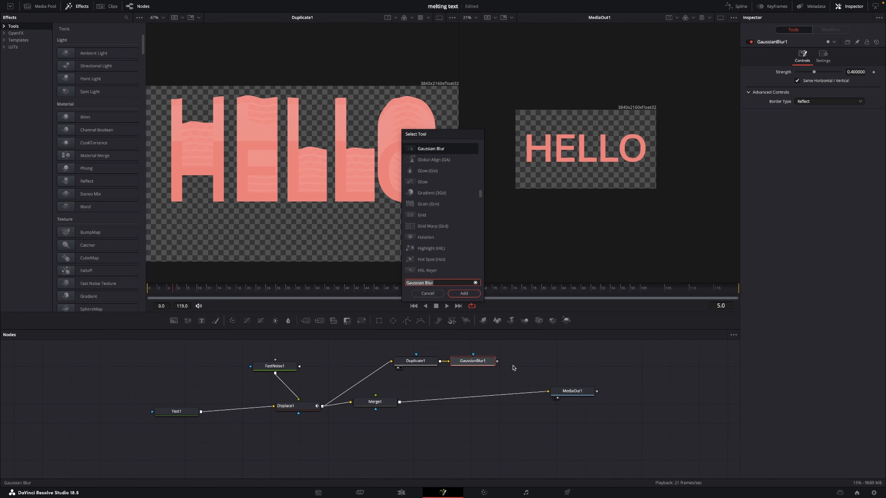
pyautogui.write('ma')
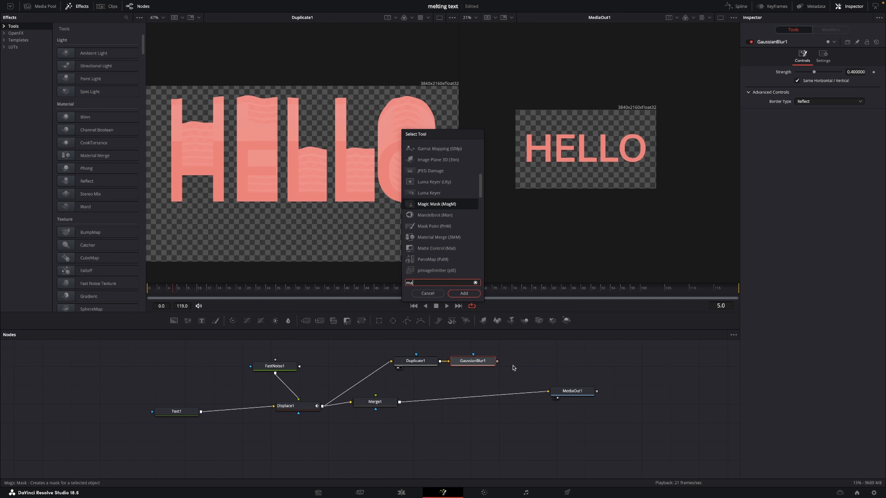
pyautogui.write('t')
pyautogui.click(442, 205)
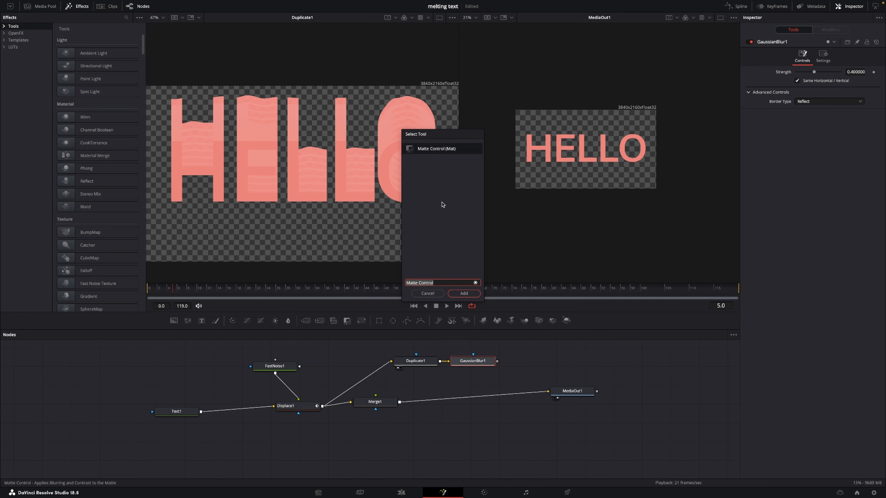
pyautogui.click(464, 293)
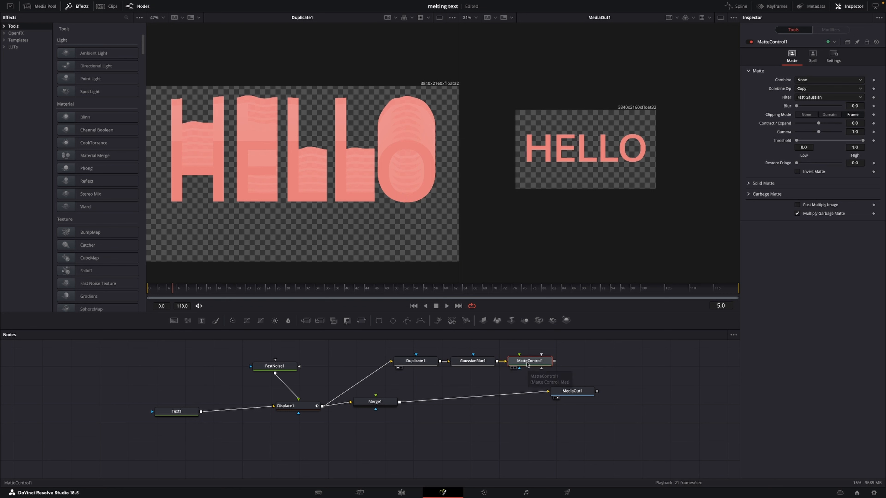
pyautogui.click(797, 205)
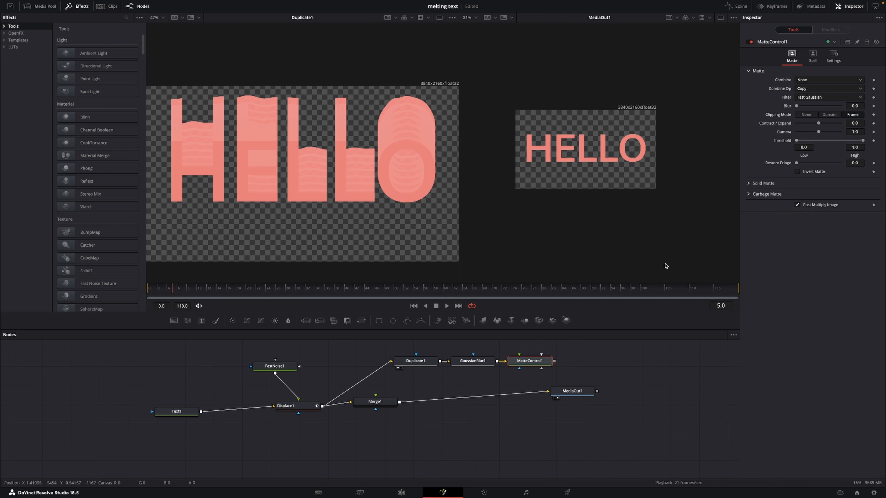
# Step: Connect MatteControl1 to Merge1's foreground and, while viewing it, set Contract/Expand to -0.47 and Threshold to 0.322 low and 0.367 high
pyautogui.moveTo(555, 363); pyautogui.dragTo(376, 396)
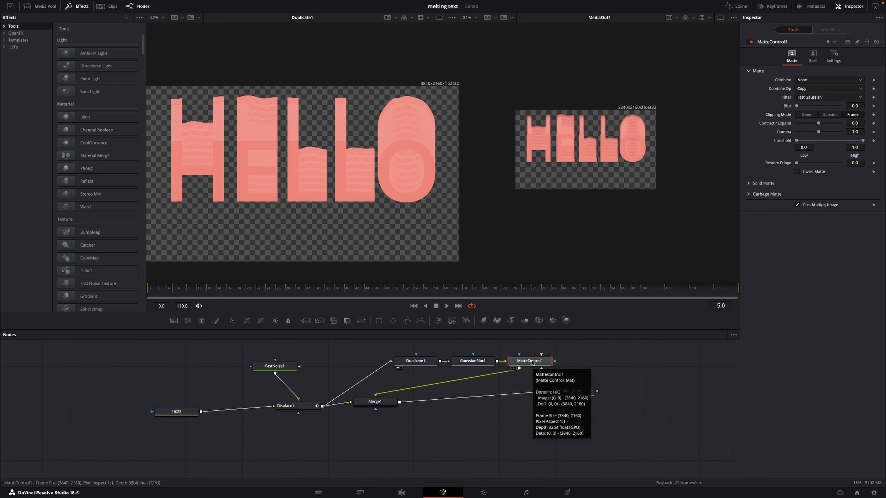
pyautogui.press('1')
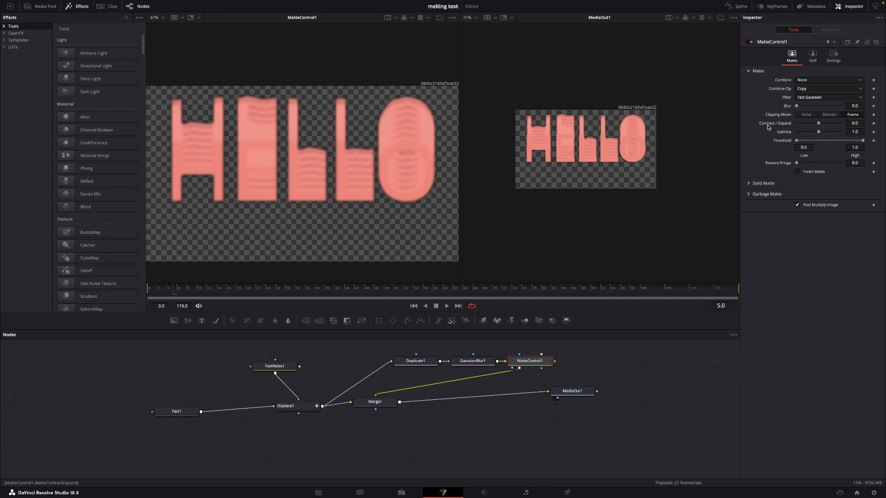
pyautogui.moveTo(819, 125); pyautogui.dragTo(821, 125)
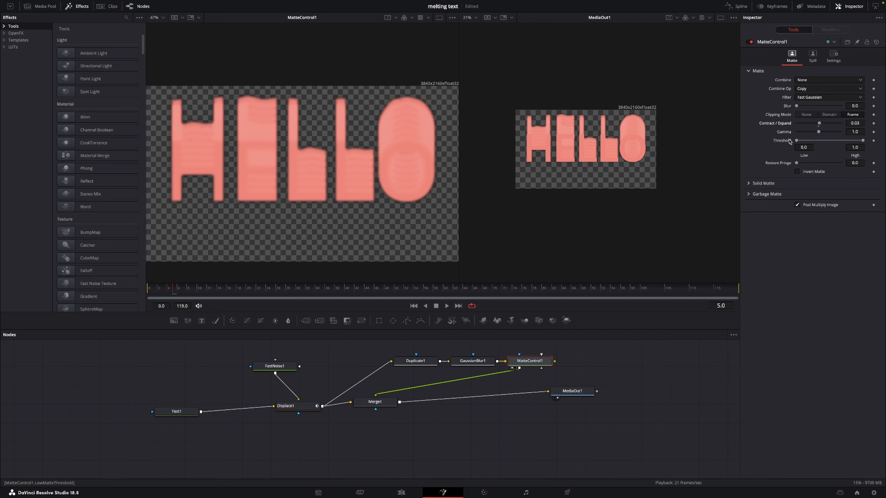
pyautogui.moveTo(797, 141); pyautogui.dragTo(837, 143)
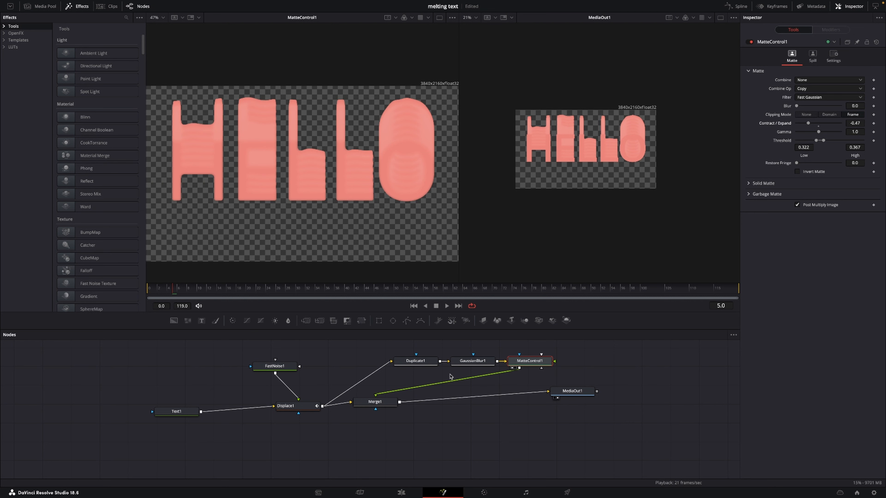
# Step: Raise Duplicate1's Copies to 23.23 and adjust its Time Offset to -0.16
pyautogui.click(422, 363)
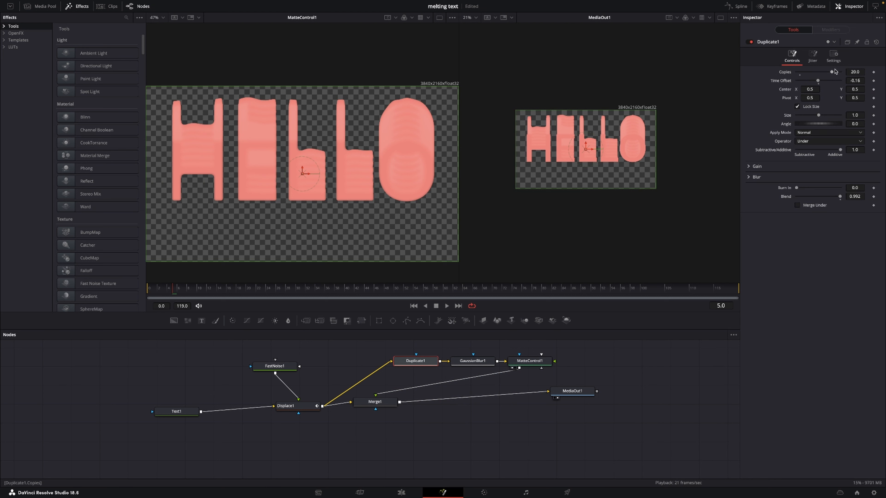
pyautogui.moveTo(835, 71); pyautogui.dragTo(838, 76)
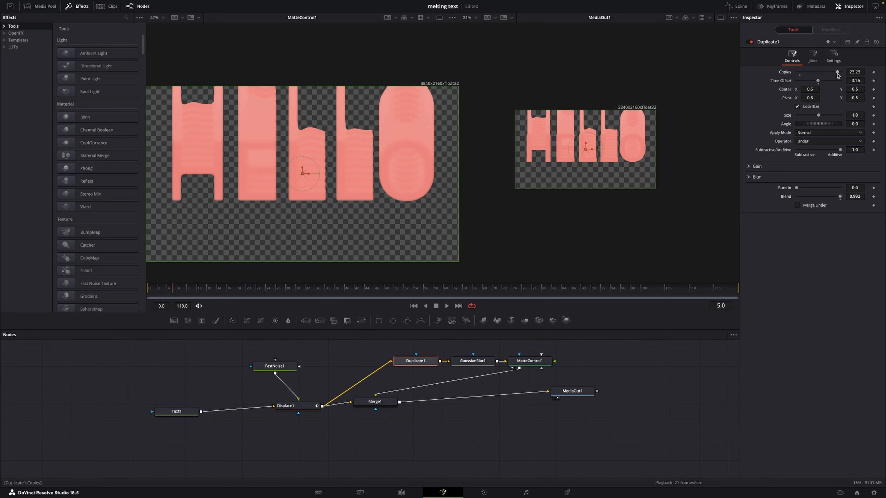
pyautogui.moveTo(819, 81); pyautogui.dragTo(818, 81)
# Step: Play the melting animation through to frame 44 and switch to the Edit page
pyautogui.press('space')
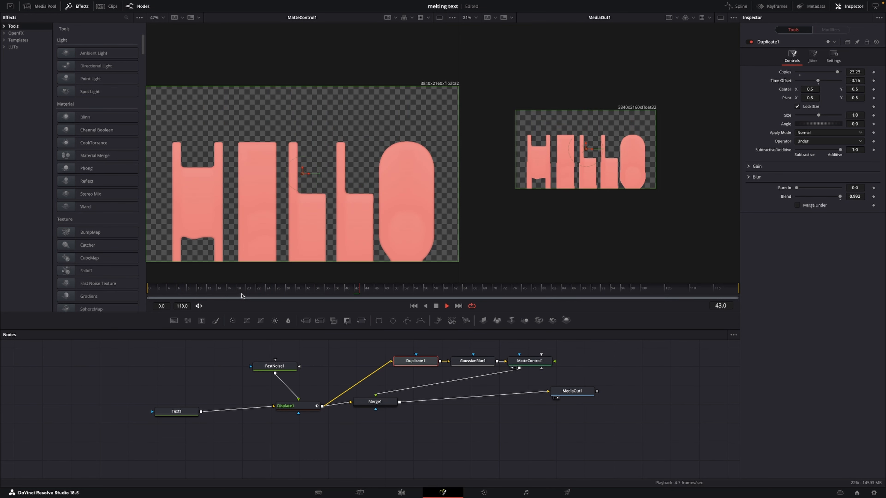
pyautogui.press('space')
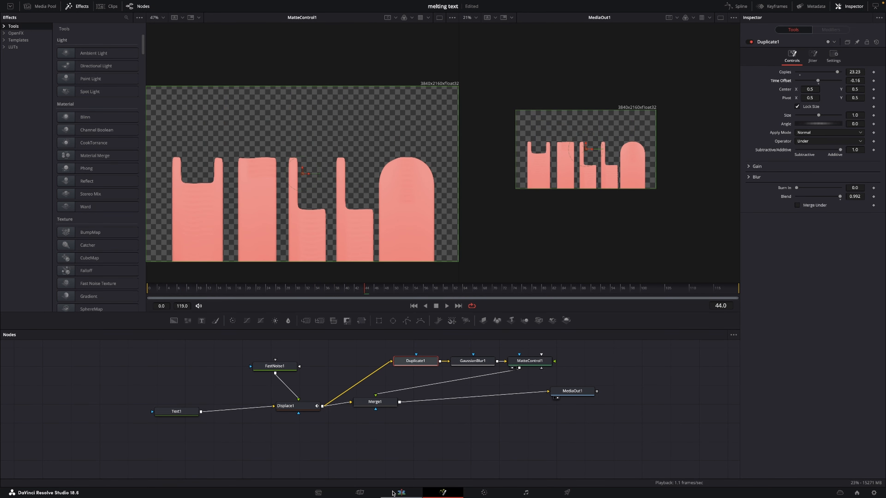
pyautogui.click(402, 492)
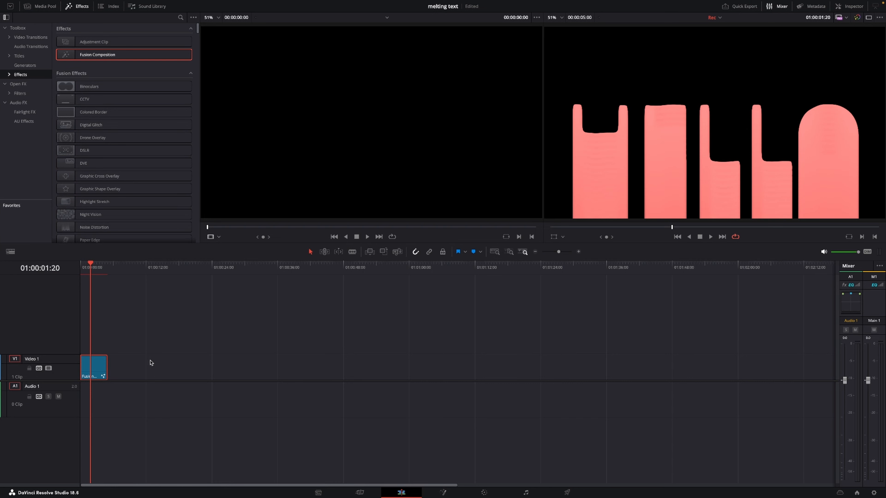
# Step: Play the melting text clip from the start of the timeline, then return the playhead to 01:00:00:00
pyautogui.moveTo(92, 263); pyautogui.dragTo(82, 267)
pyautogui.press('space')
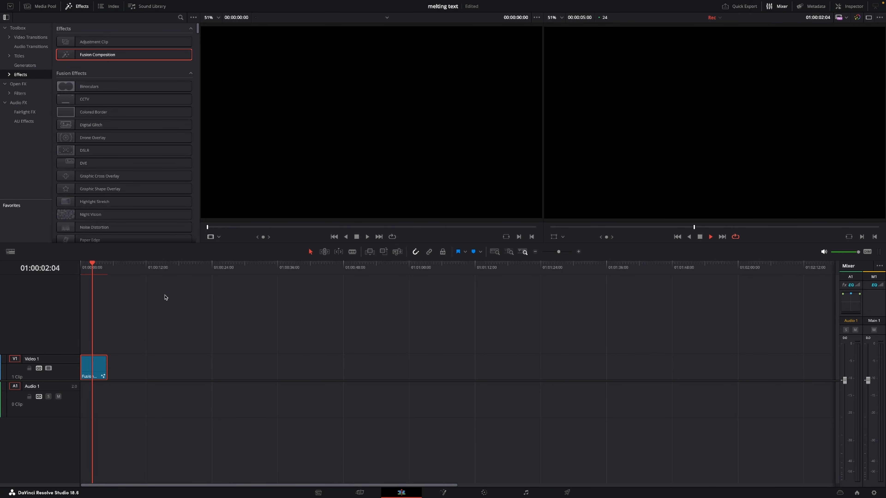
pyautogui.click(83, 268)
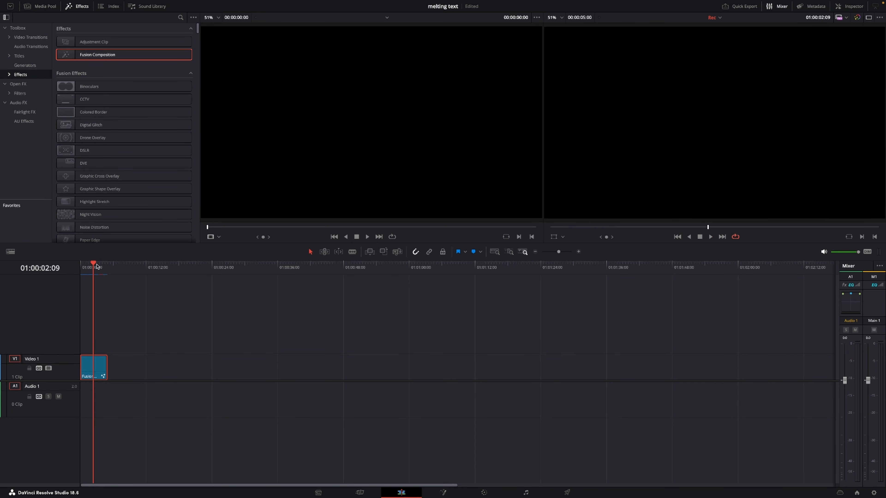
pyautogui.moveTo(97, 267); pyautogui.dragTo(81, 269)
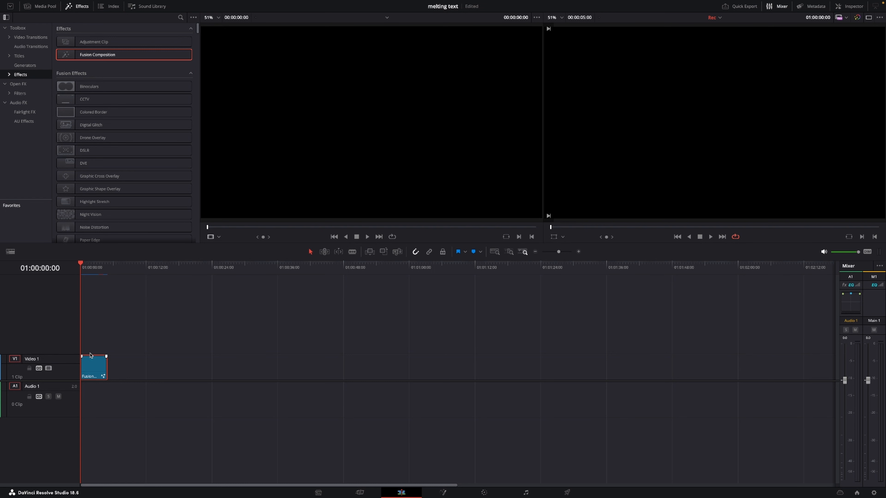
# Step: Move the Fusion composition up to Video 2 and place a Solid Color generator beneath it on Video 1
pyautogui.moveTo(90, 356); pyautogui.dragTo(90, 330)
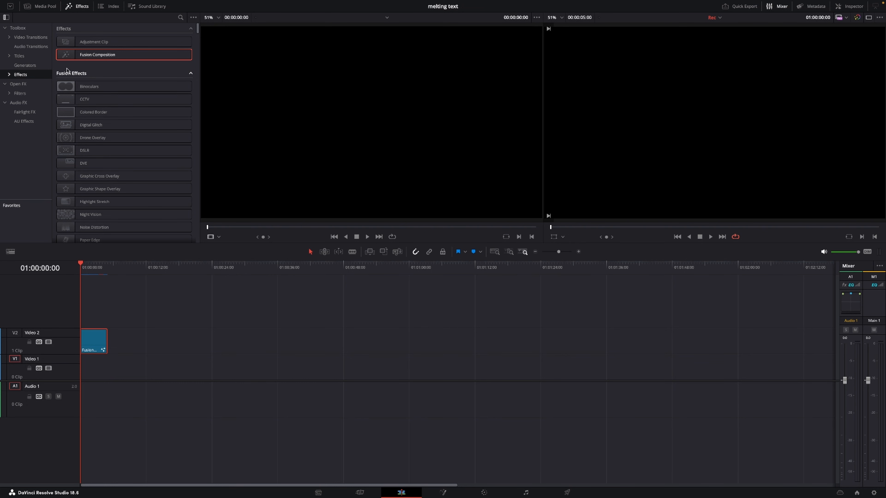
pyautogui.click(30, 65)
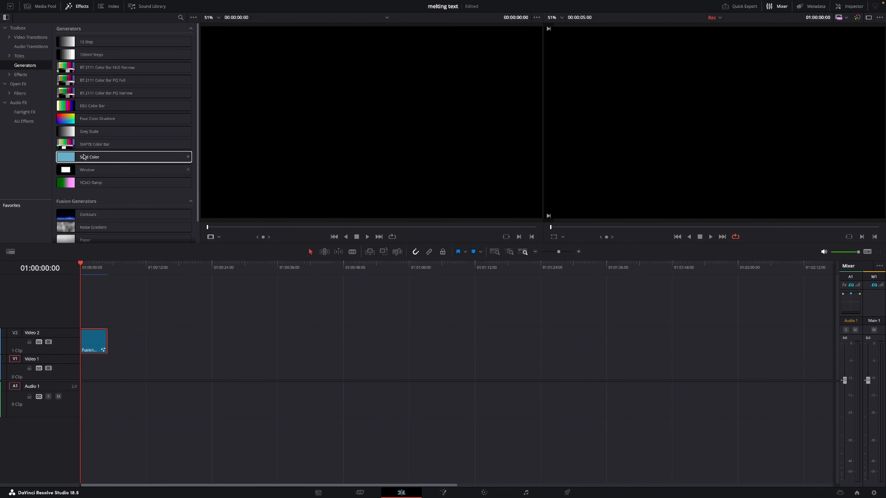
pyautogui.moveTo(89, 157); pyautogui.dragTo(94, 368)
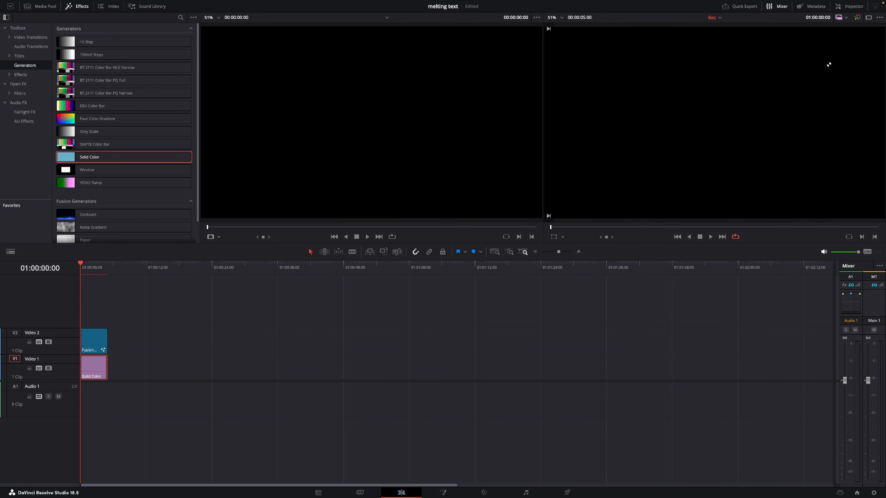
# Step: Set the Solid Color generator's color to Cantaloupe
pyautogui.click(854, 6)
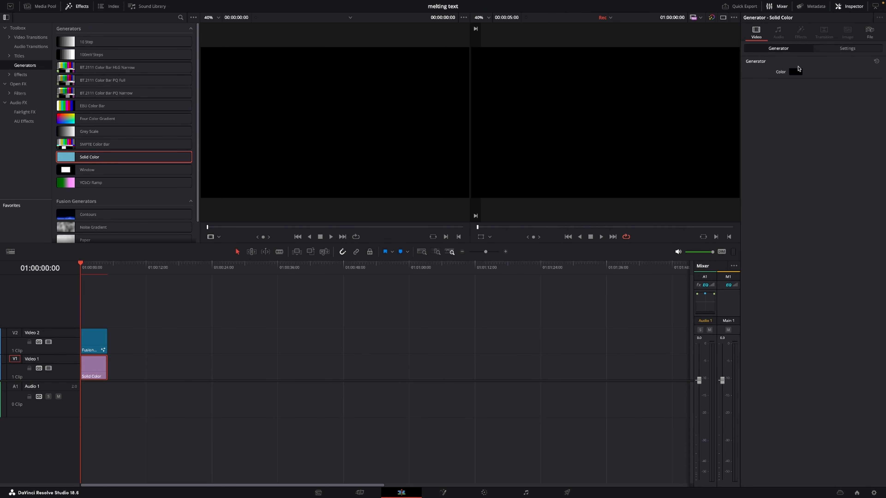
pyautogui.click(796, 71)
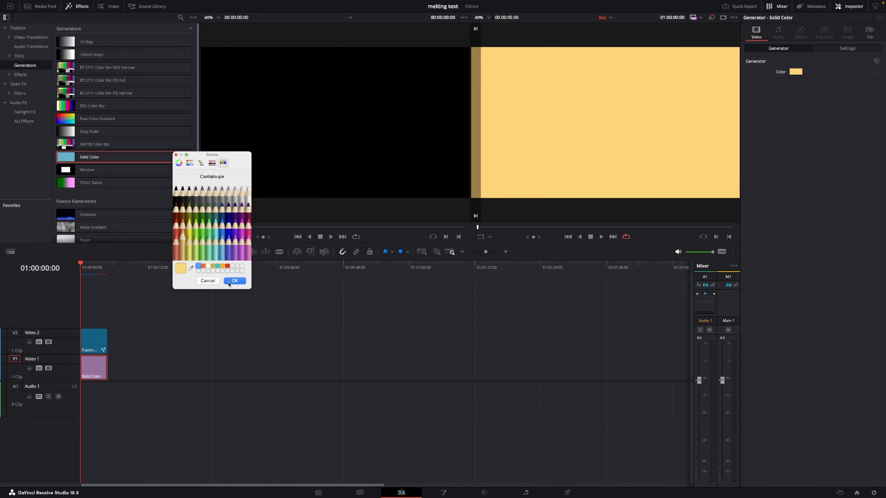
pyautogui.click(229, 282)
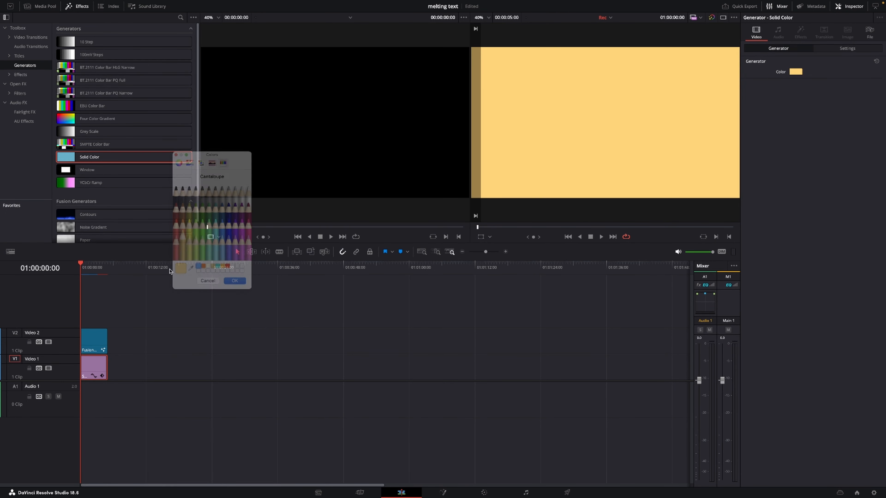
# Step: Play the melting text over the colored background and park the playhead at 01:00:01:12
pyautogui.press('space')
pyautogui.press('space')
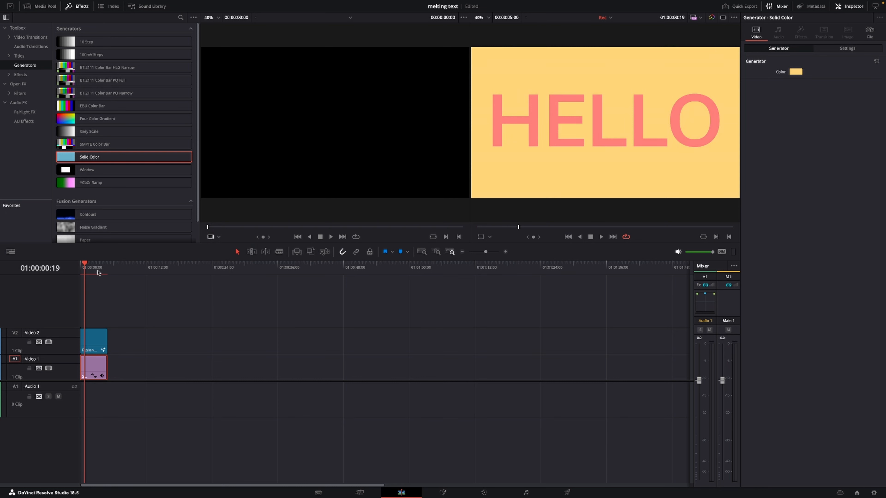
pyautogui.press('space')
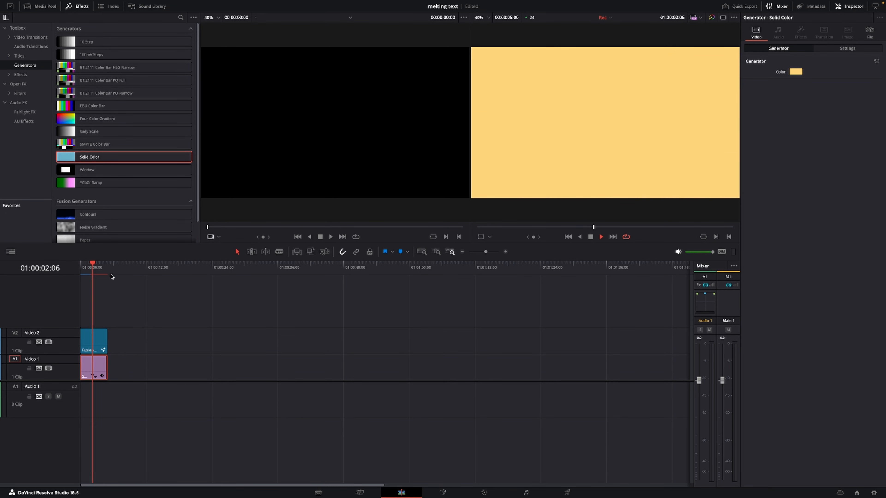
pyautogui.press('space')
pyautogui.click(88, 267)
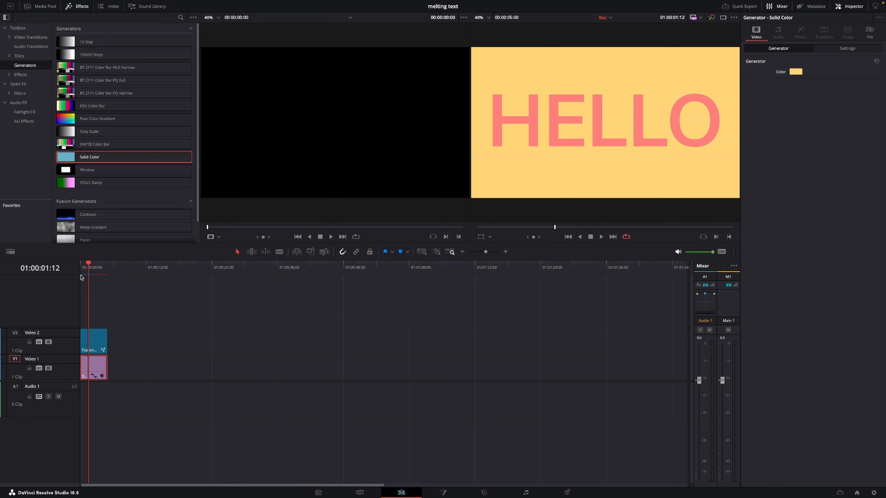
# Step: Place Vhs overlay vol 3#16.mp4 from the Vhs pack vol3 bin on Video 3 and trim it to the Fusion clip's end
pyautogui.click(40, 7)
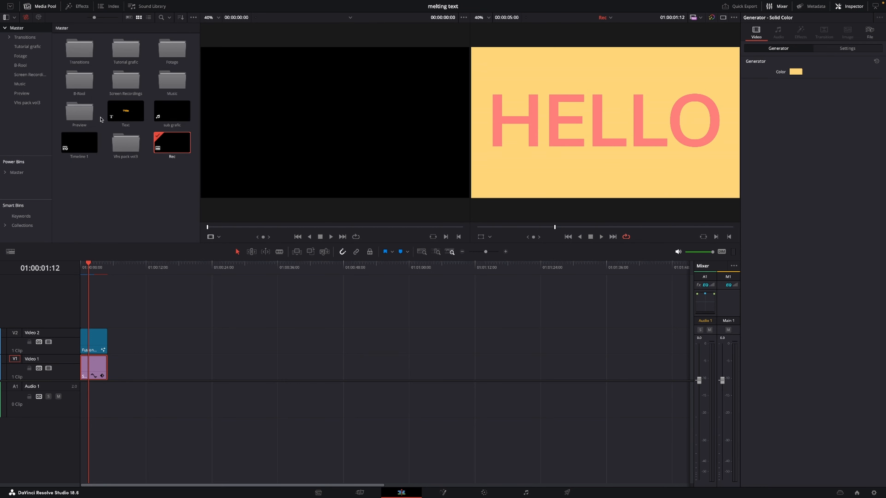
pyautogui.doubleClick(121, 145)
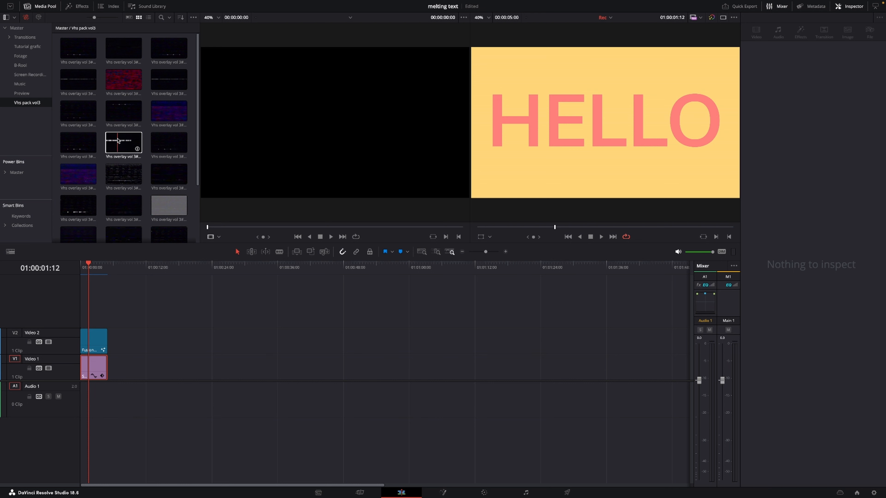
pyautogui.scroll(-1, 118, 141)
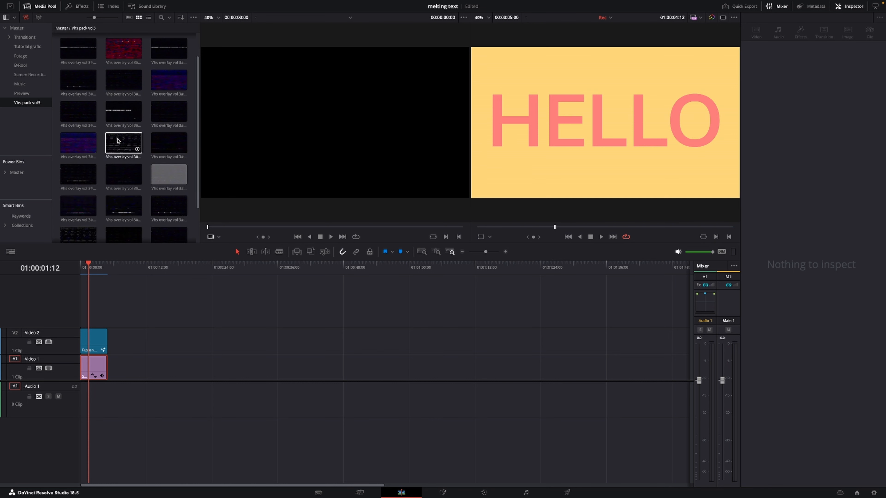
pyautogui.scroll(-3, 116, 144)
pyautogui.scroll(5, 115, 145)
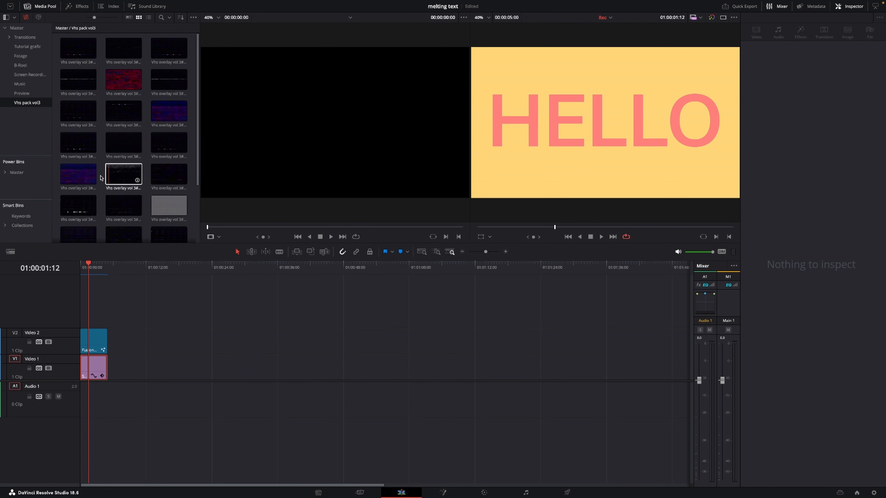
pyautogui.moveTo(112, 175); pyautogui.dragTo(122, 322)
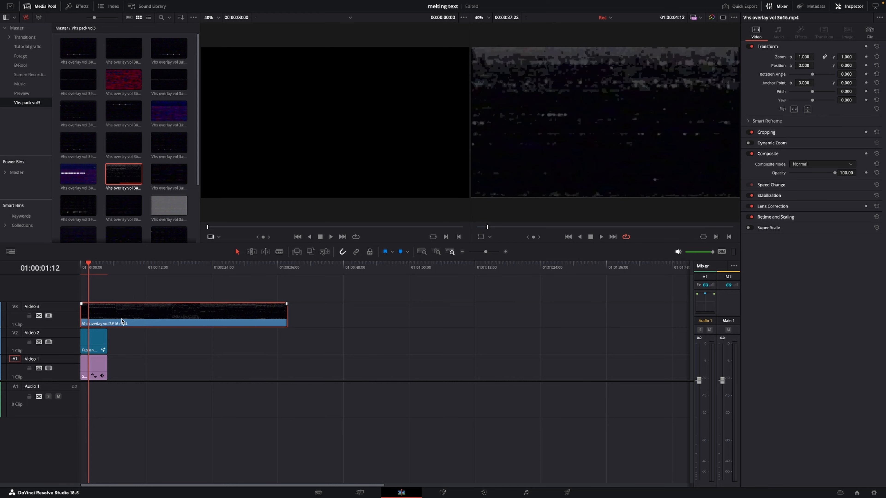
pyautogui.moveTo(285, 316); pyautogui.dragTo(106, 317)
# Step: Set the VHS overlay clip's composite mode to Screen and play the timeline from the start
pyautogui.click(97, 315)
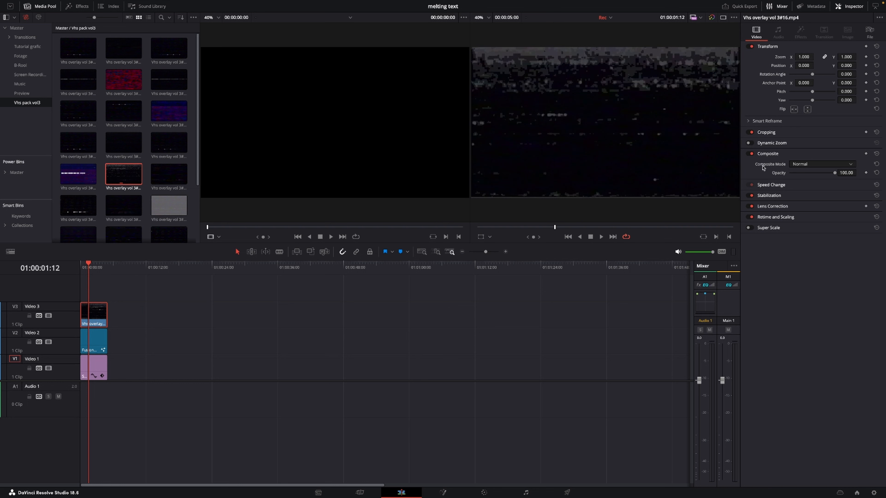
pyautogui.click(841, 166)
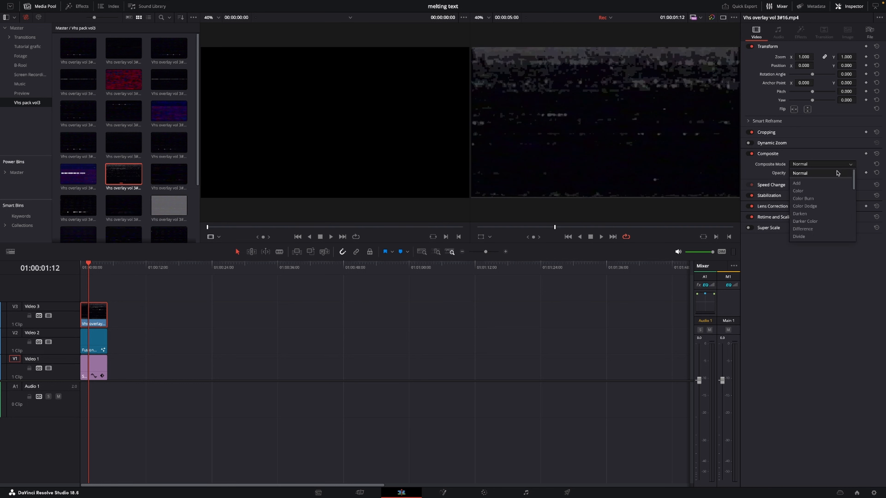
pyautogui.scroll(-3, 825, 199)
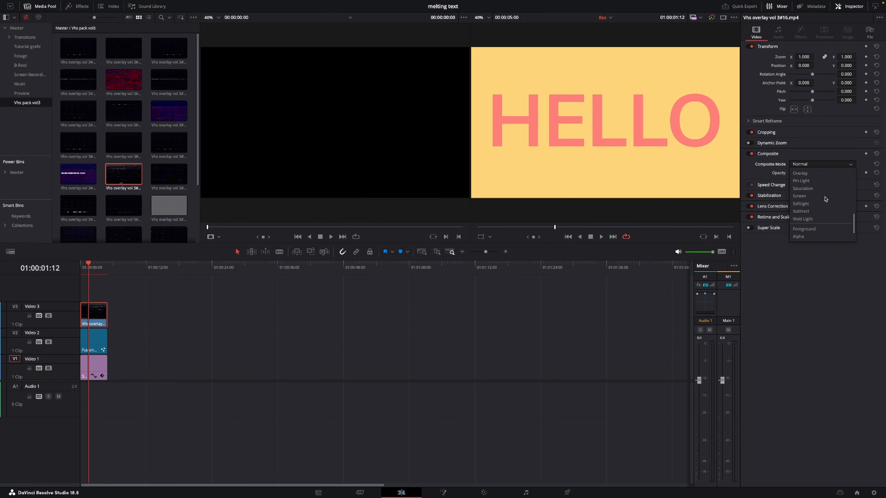
pyautogui.click(823, 199)
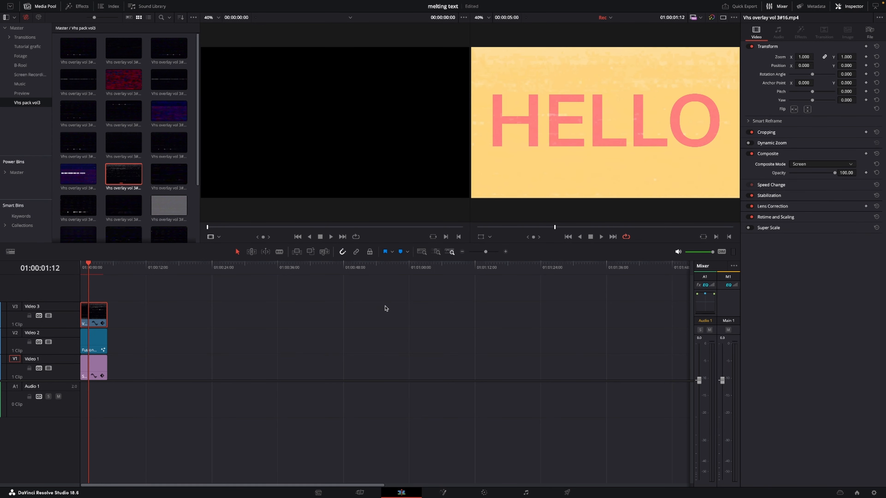
pyautogui.press('Home')
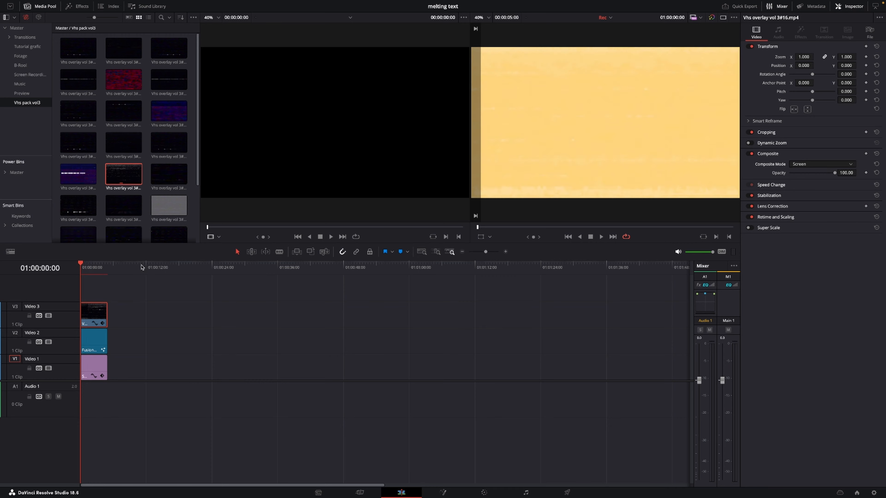
pyautogui.press('space')
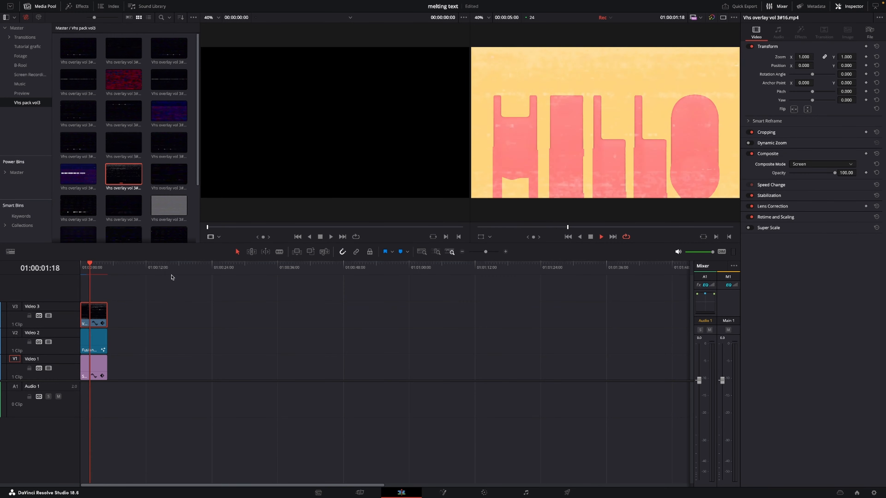